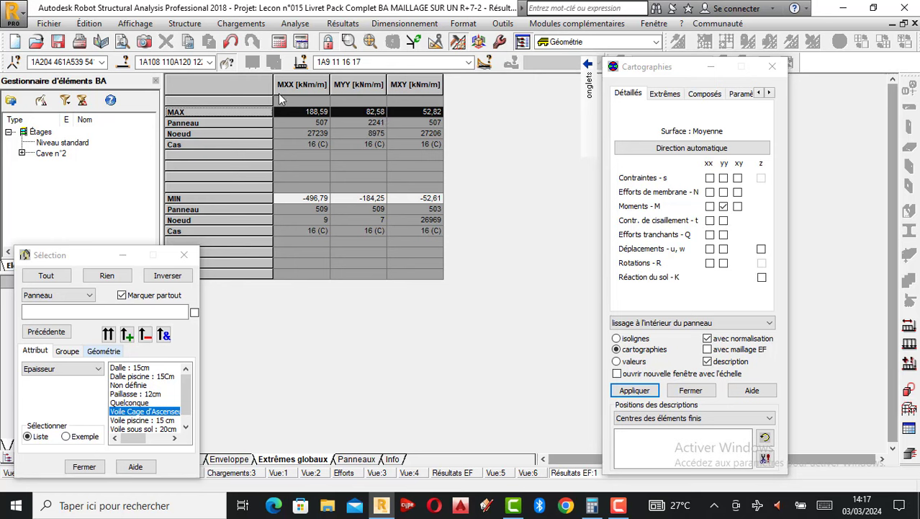
Step: Highlight the MIN row of the global extremes table and remove the Moments - M yy map from the walls in Vue:6
{"action": "left_click", "coordinate": [171, 198]}
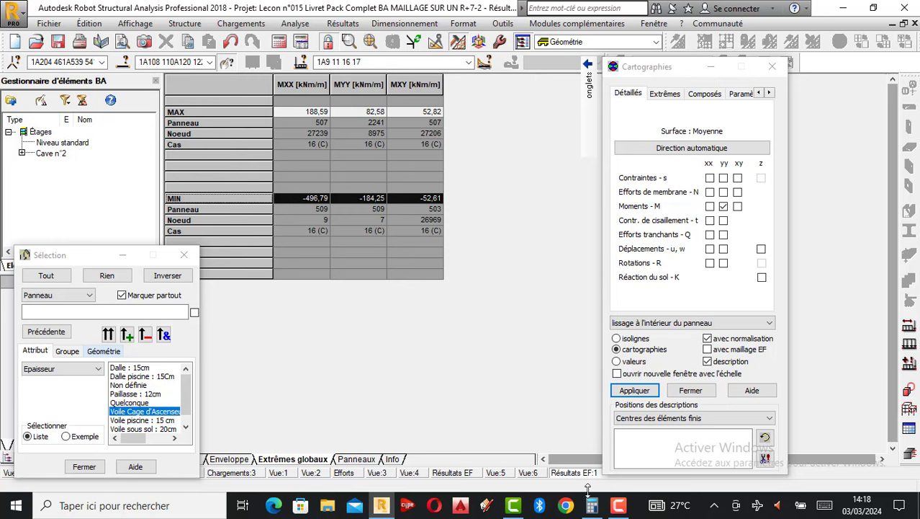
{"action": "left_click", "coordinate": [533, 473]}
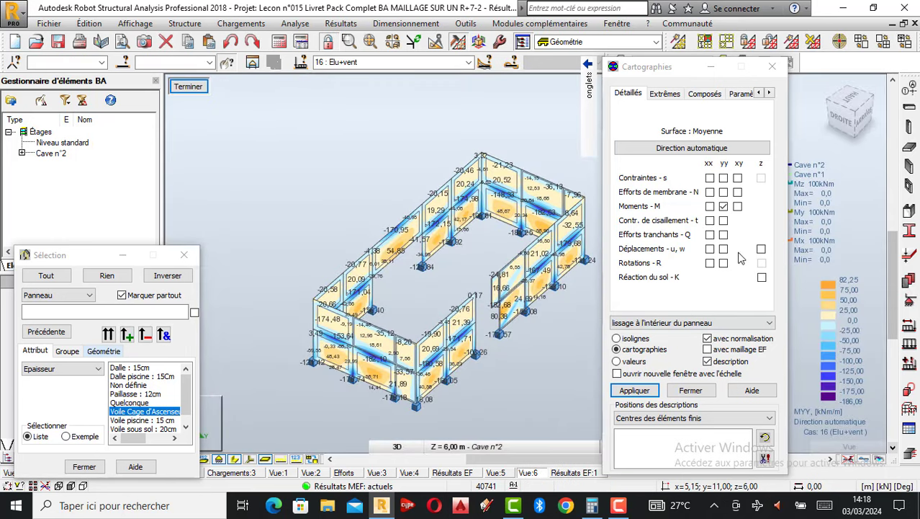
{"action": "left_click", "coordinate": [723, 206]}
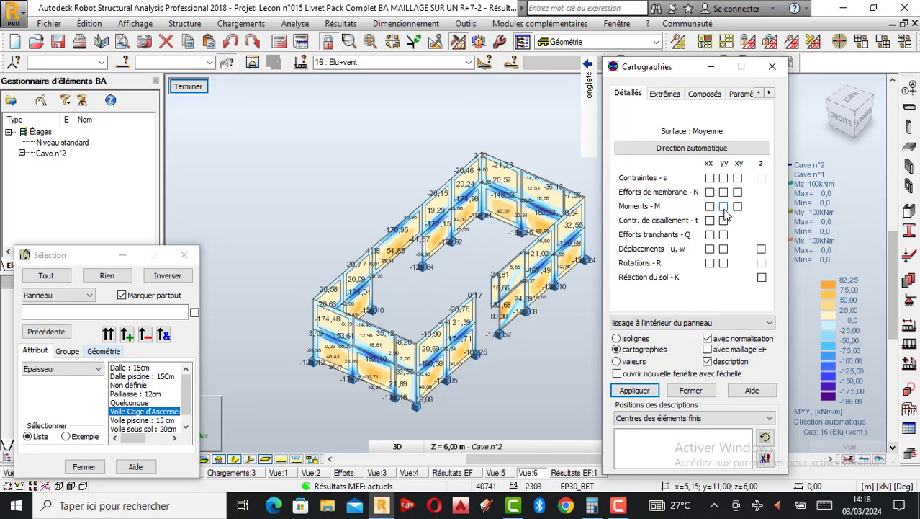
{"action": "left_click", "coordinate": [646, 396]}
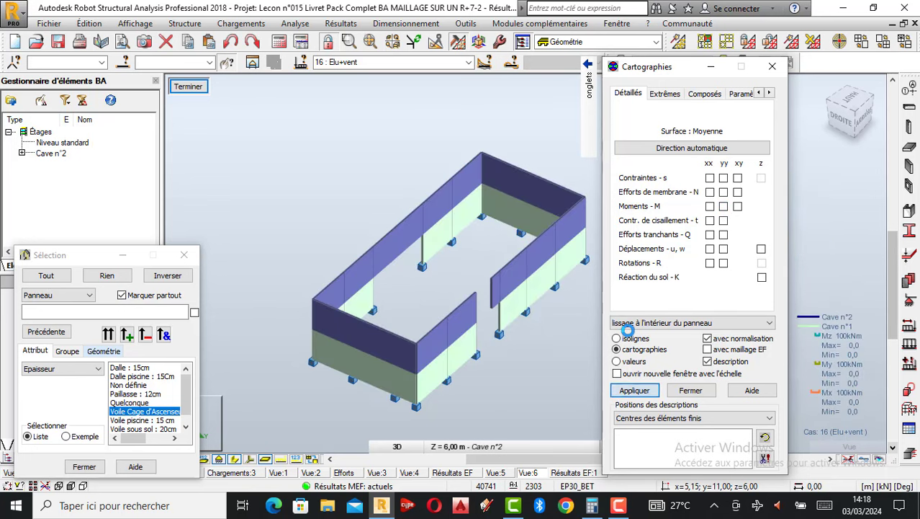
Step: Try to pick out panel 509 by its number and select basement wall panel 497 in the 3D view
{"action": "scroll", "coordinate": [488, 277], "scroll_direction": "up", "scroll_amount": 2}
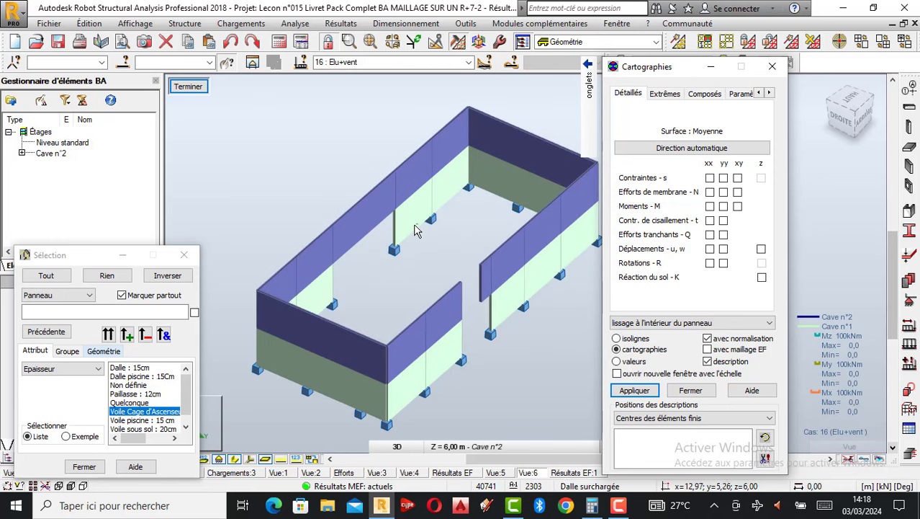
{"action": "scroll", "coordinate": [488, 276], "scroll_direction": "down", "scroll_amount": 1}
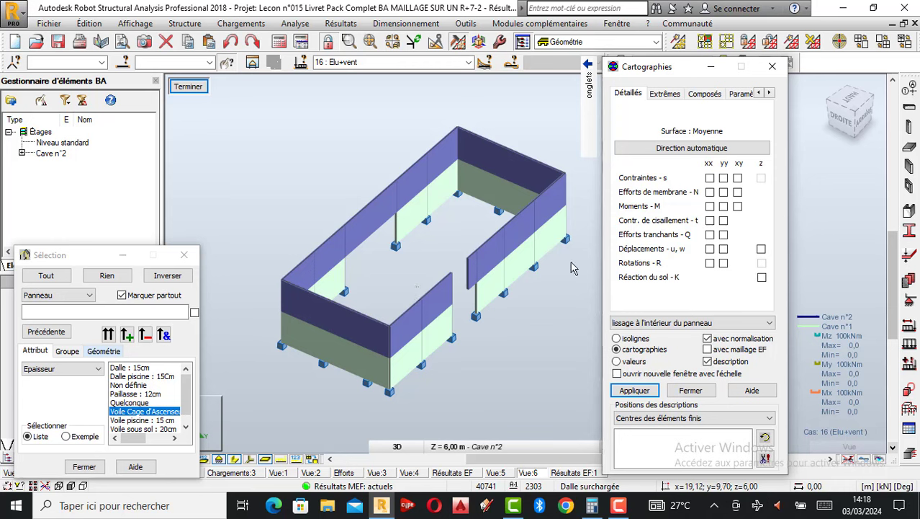
{"action": "left_click", "coordinate": [167, 62]}
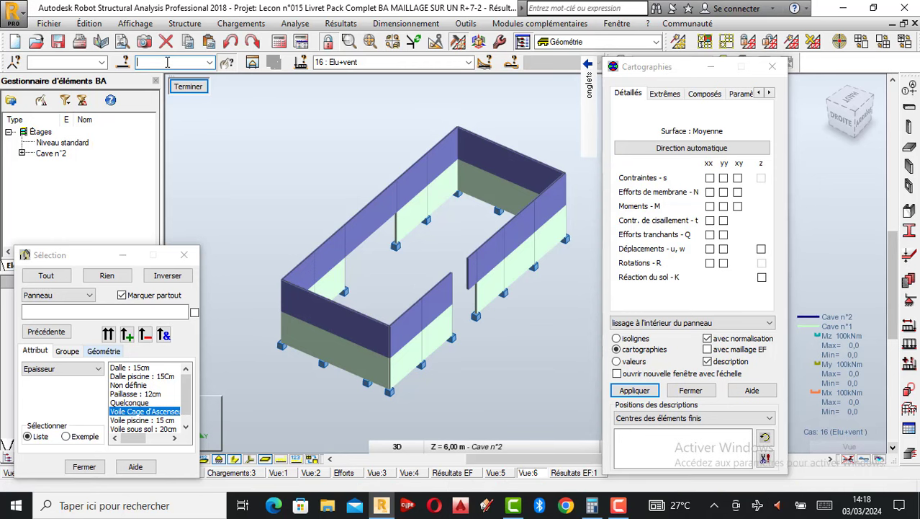
{"action": "type", "text": "509"}
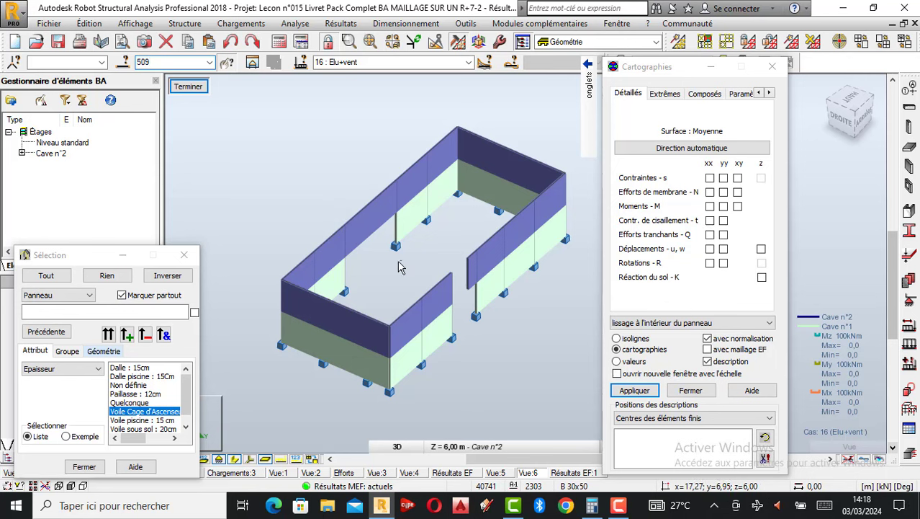
{"action": "left_click", "coordinate": [421, 216]}
{"action": "scroll", "coordinate": [421, 216], "scroll_direction": "up", "scroll_amount": 5}
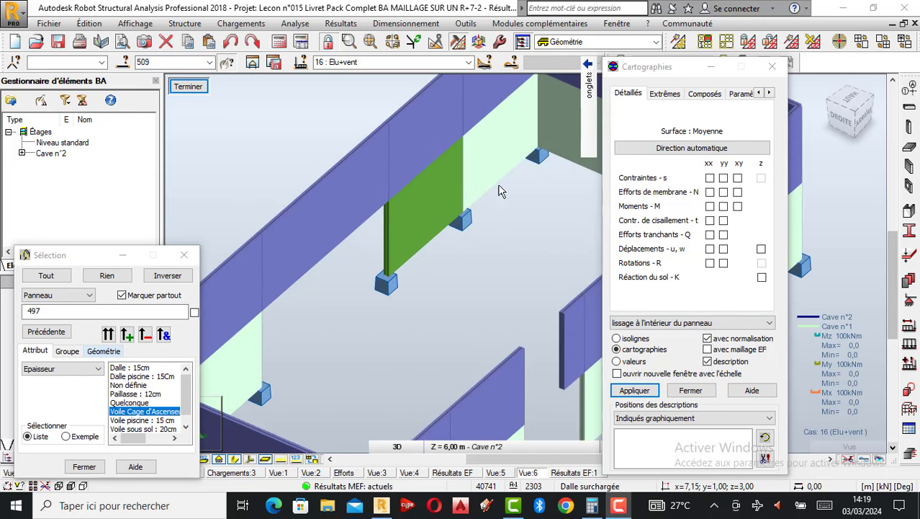
{"action": "scroll", "coordinate": [444, 189], "scroll_direction": "up", "scroll_amount": 1}
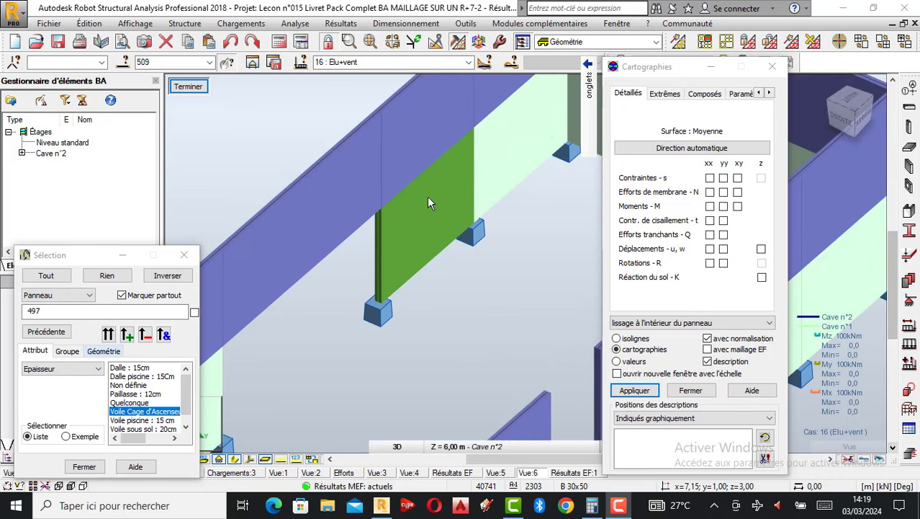
{"action": "scroll", "coordinate": [438, 216], "scroll_direction": "down", "scroll_amount": 2}
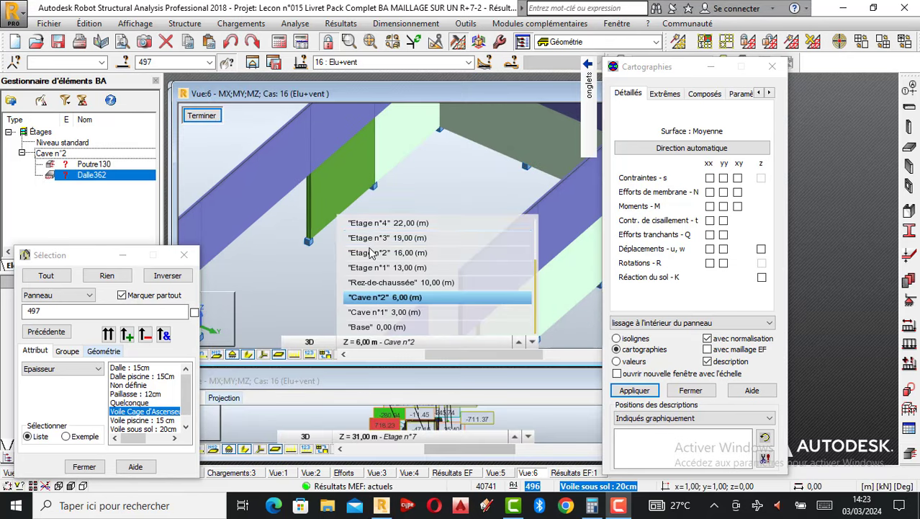
Step: Start a new reinforcement type in the regulatory parameters for theoretical reinforcement of RC slabs and walls
{"action": "left_click", "coordinate": [518, 102]}
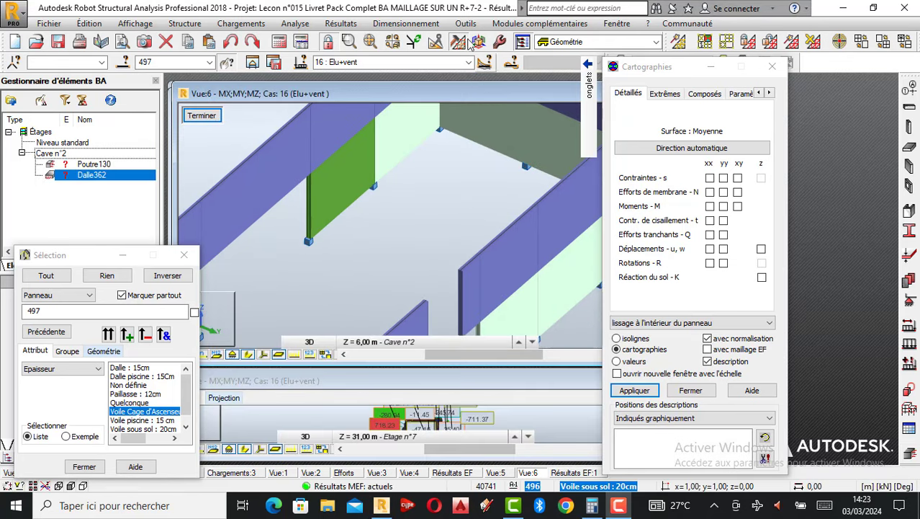
{"action": "left_click", "coordinate": [432, 24]}
{"action": "mouse_move", "coordinate": [466, 136]}
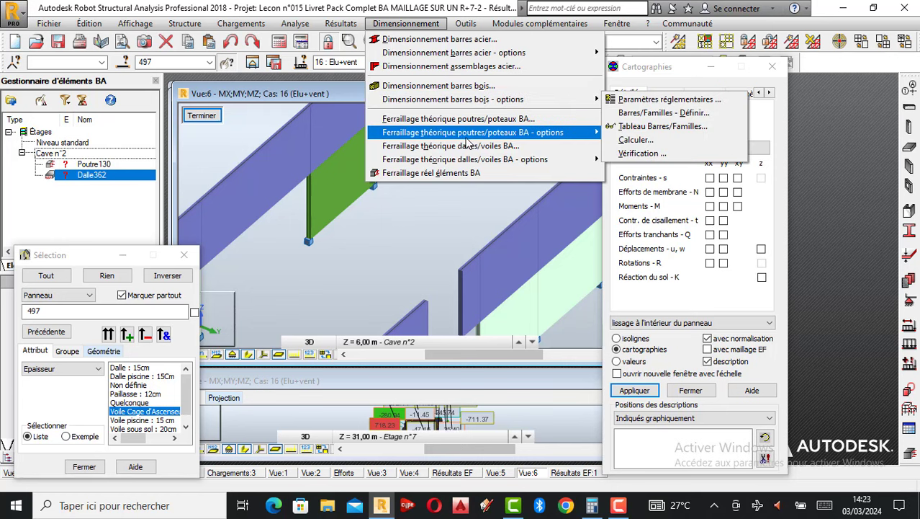
{"action": "mouse_move", "coordinate": [466, 162]}
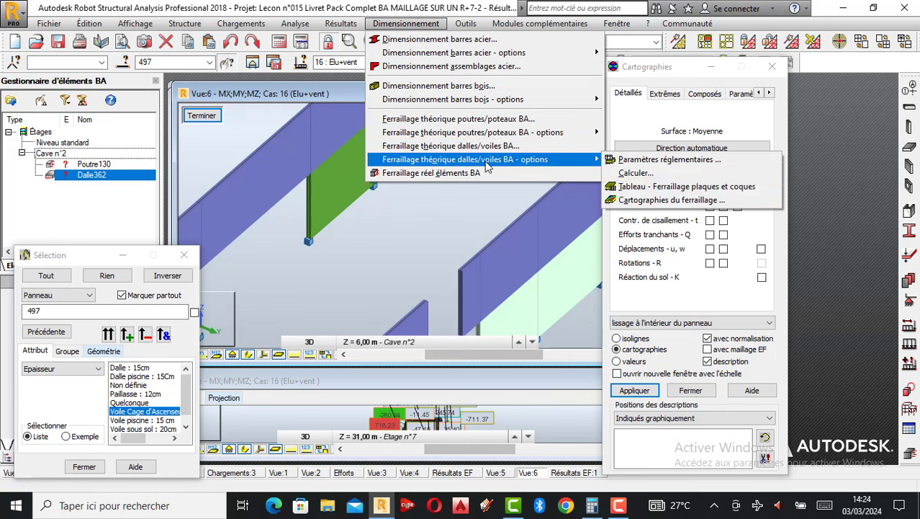
{"action": "left_click", "coordinate": [680, 159]}
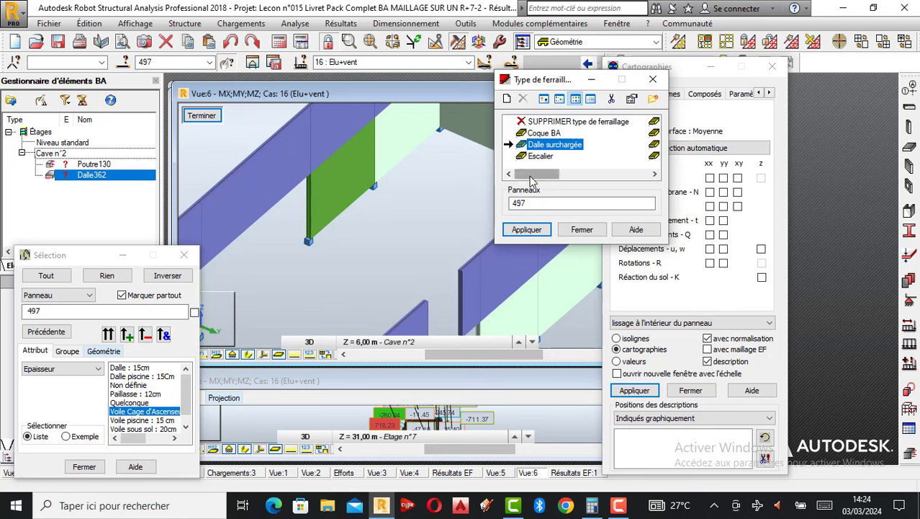
{"action": "left_click", "coordinate": [508, 99]}
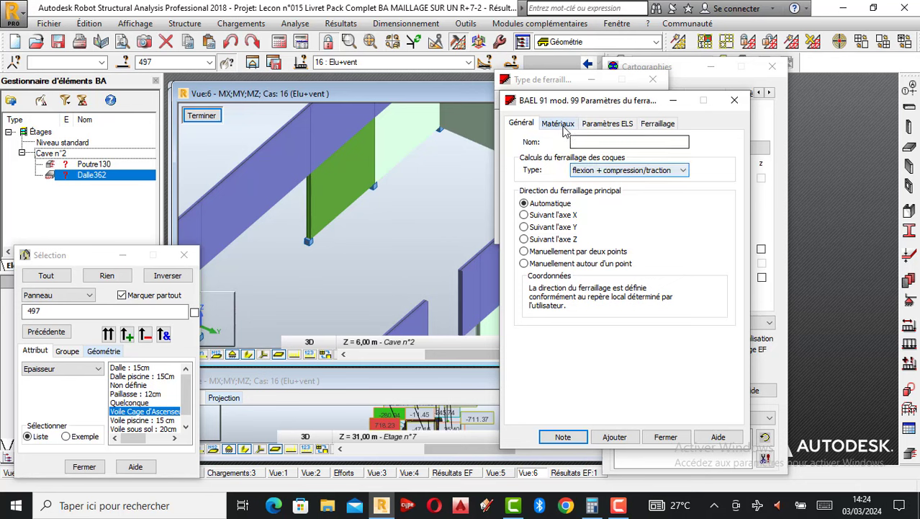
Step: Name the reinforcement type "Voile sous sol" and set its shell reinforcement calculation type to flexion simple
{"action": "left_click", "coordinate": [559, 124]}
{"action": "left_click", "coordinate": [523, 125]}
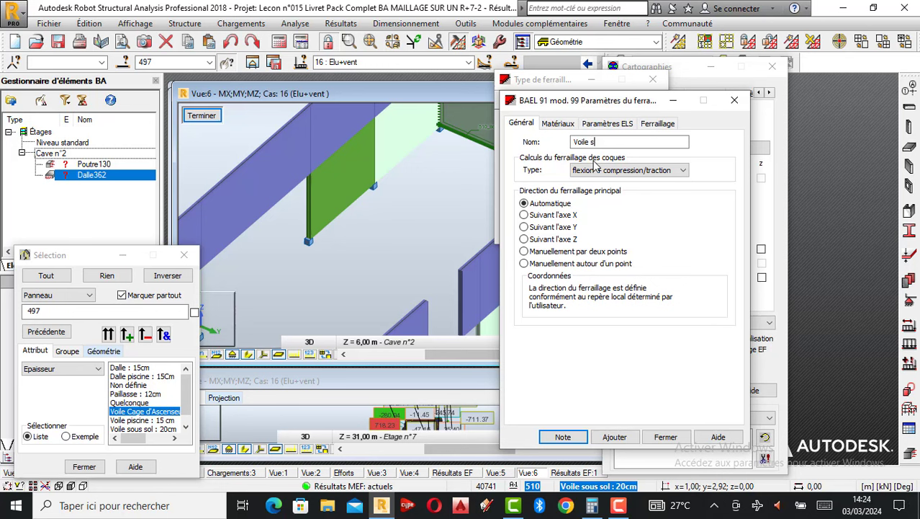
{"action": "type", "text": "ous sol"}
{"action": "key", "text": "Tab"}
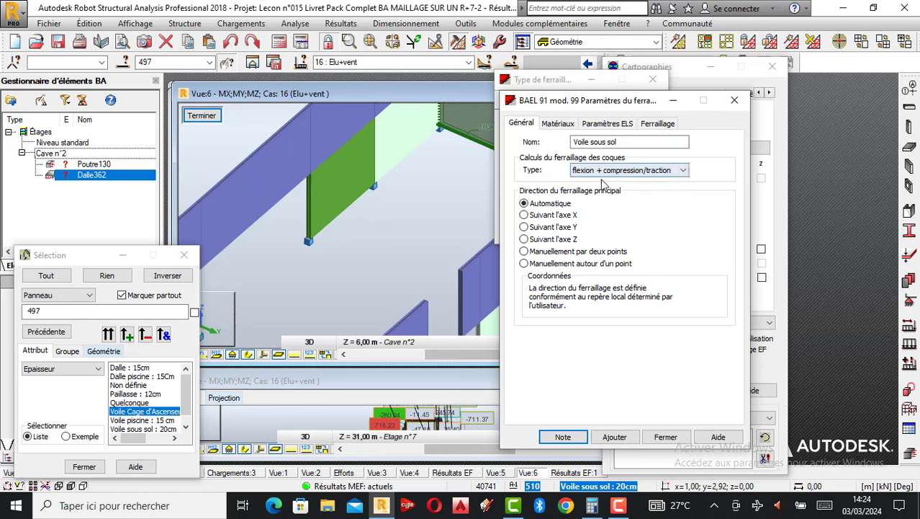
{"action": "left_click", "coordinate": [613, 172]}
{"action": "left_click", "coordinate": [594, 192]}
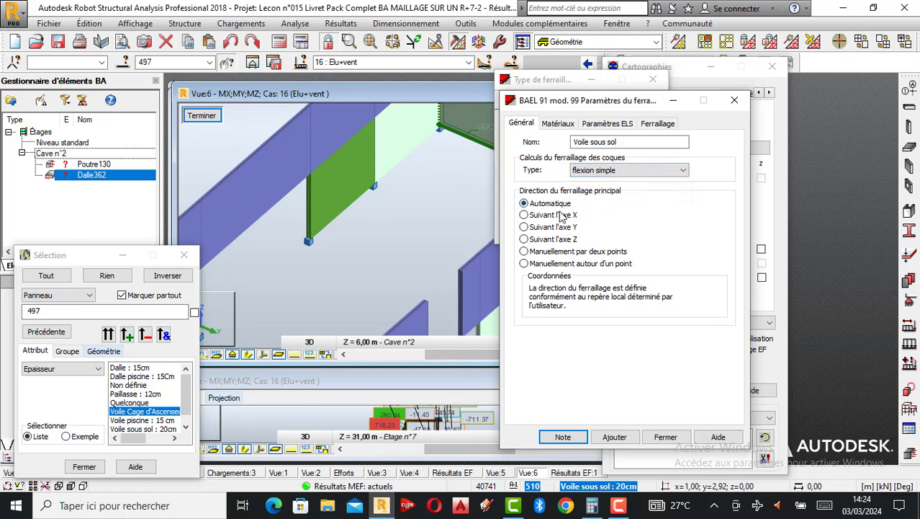
Step: Detach the concrete from the structure model, choose BETON20 and set its unit weight to 2500 kG/m3
{"action": "left_click", "coordinate": [557, 123]}
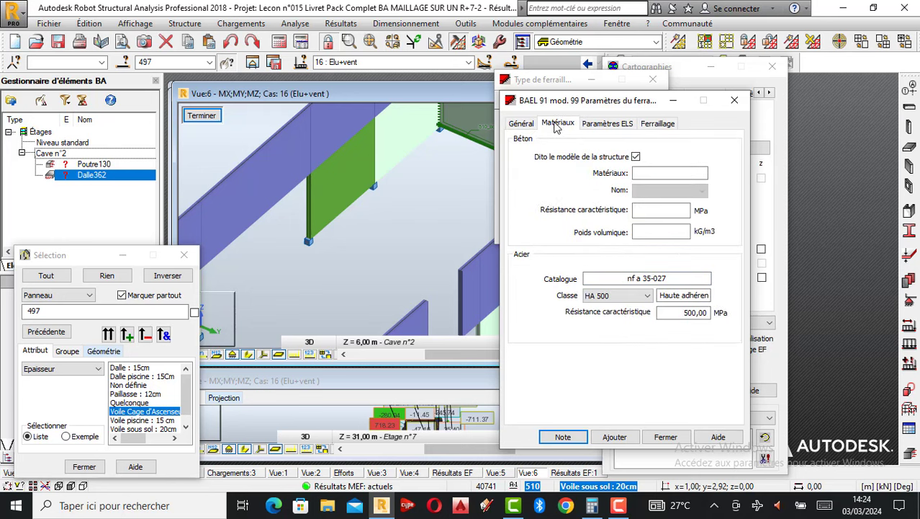
{"action": "left_click", "coordinate": [635, 157]}
{"action": "left_click", "coordinate": [667, 191]}
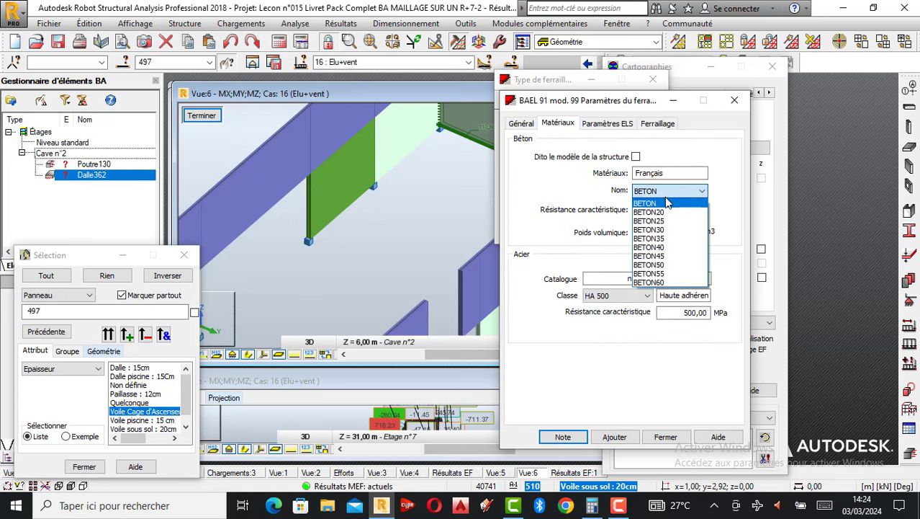
{"action": "left_click", "coordinate": [651, 212]}
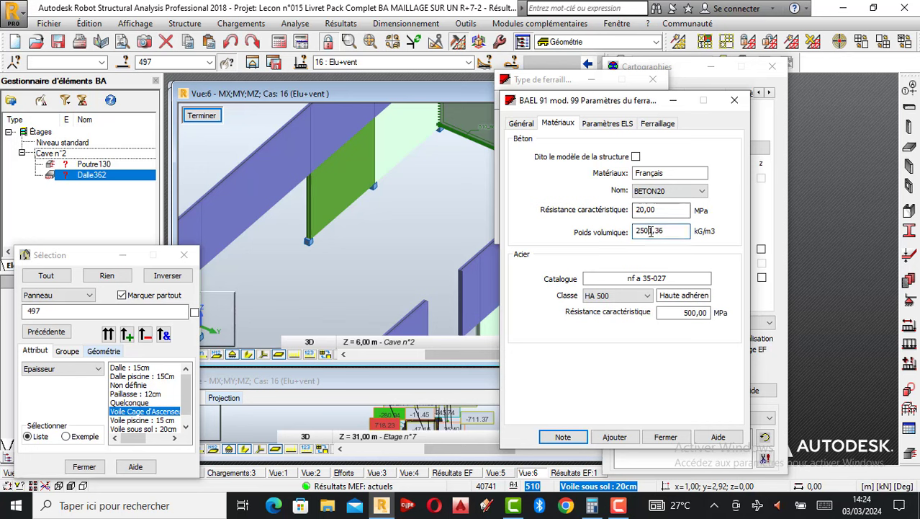
{"action": "double_click", "coordinate": [650, 230]}
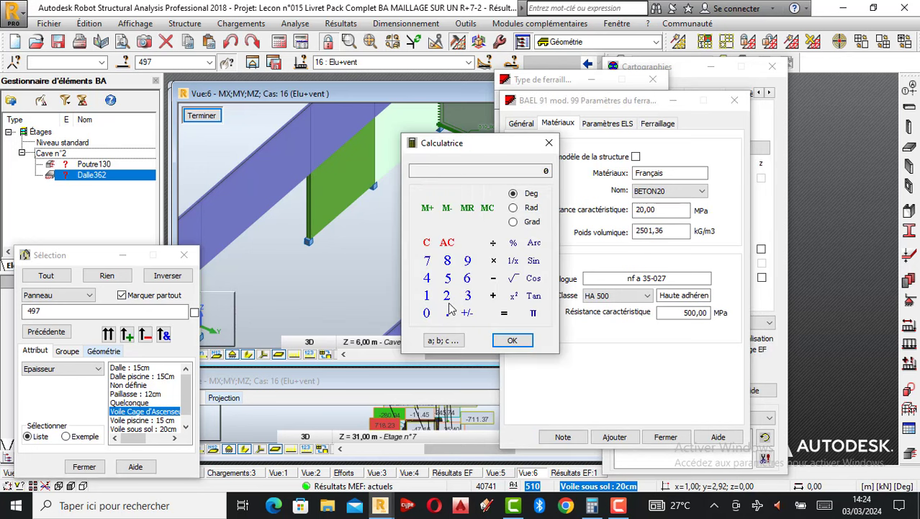
{"action": "left_click", "coordinate": [447, 296]}
{"action": "left_click", "coordinate": [447, 278]}
{"action": "left_click", "coordinate": [426, 312]}
{"action": "left_click", "coordinate": [426, 313]}
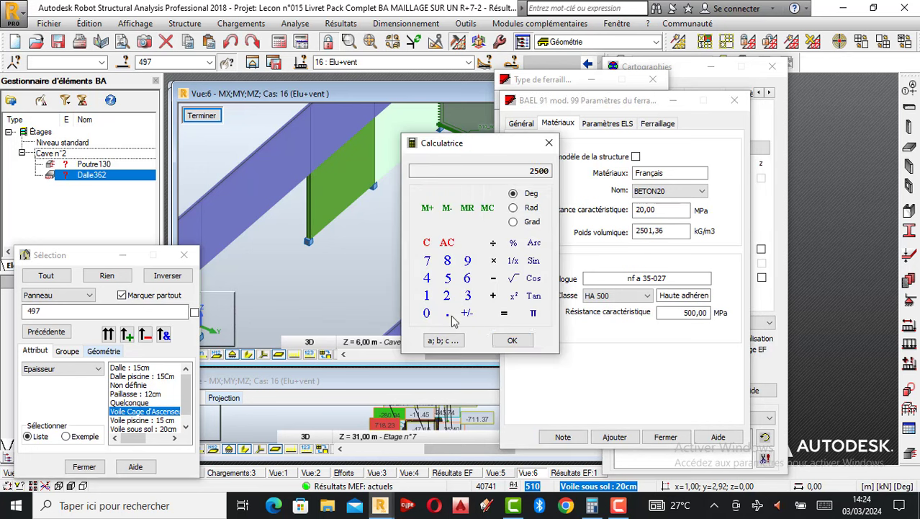
{"action": "left_click", "coordinate": [512, 340]}
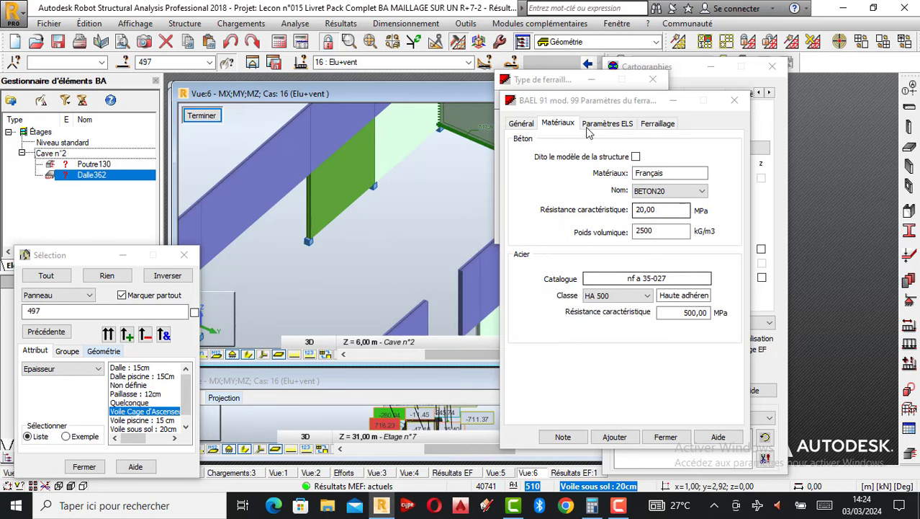
Step: Set the cracking condition of both the upper and lower faces to préjudiciable in the ELS parameters
{"action": "left_click", "coordinate": [607, 124]}
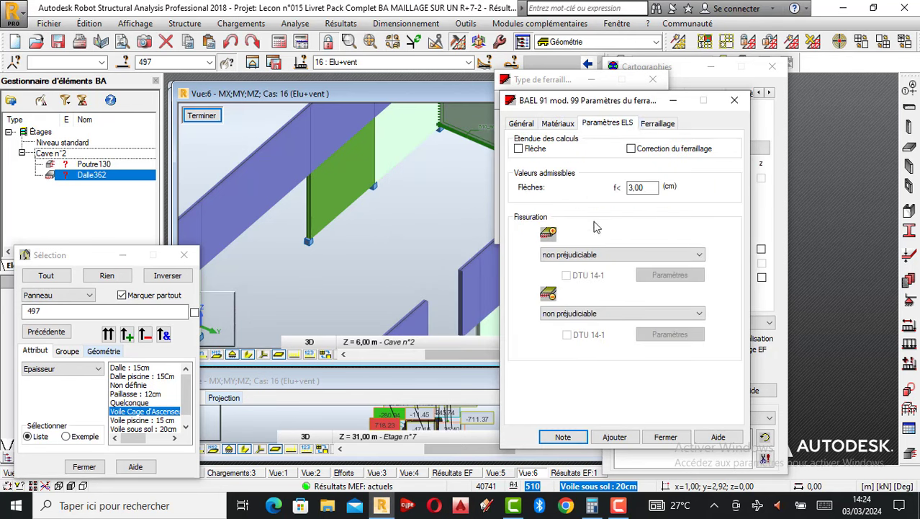
{"action": "left_click", "coordinate": [588, 256]}
{"action": "left_click", "coordinate": [575, 275]}
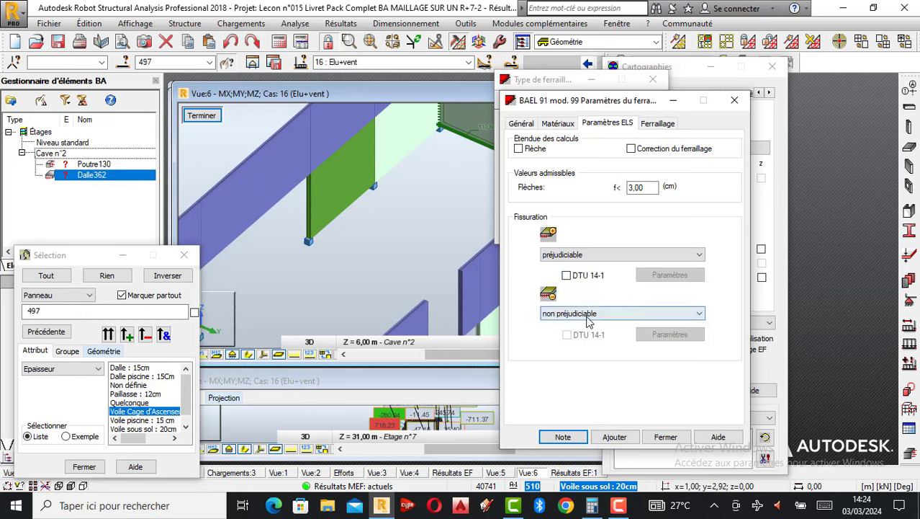
{"action": "left_click", "coordinate": [587, 315]}
{"action": "left_click", "coordinate": [576, 333]}
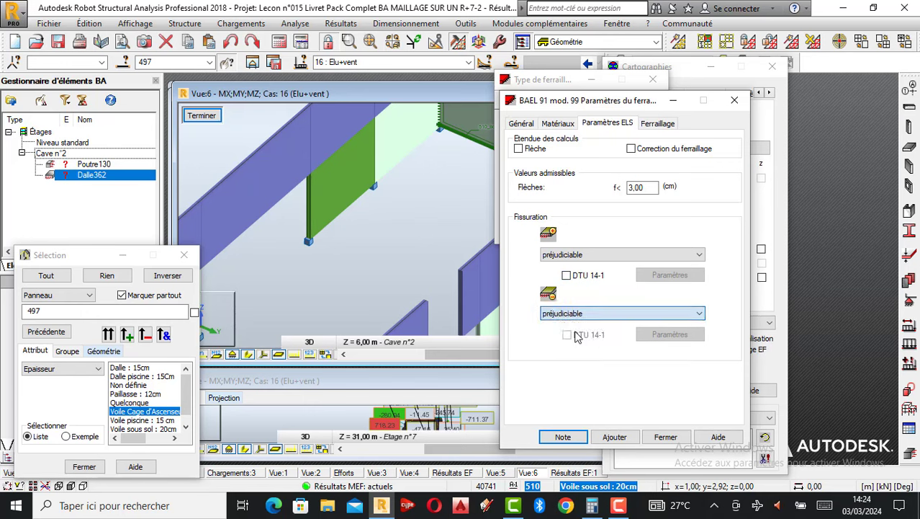
Step: Add the "Voile sous sol" reinforcement type to the list, apply it to panel 497 and close the reinforcement type dialog
{"action": "left_click", "coordinate": [613, 437]}
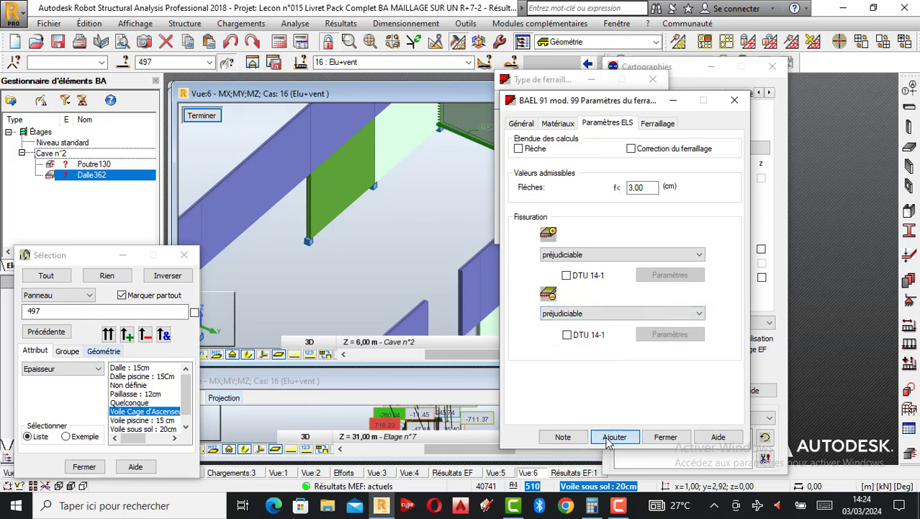
{"action": "left_click", "coordinate": [667, 437]}
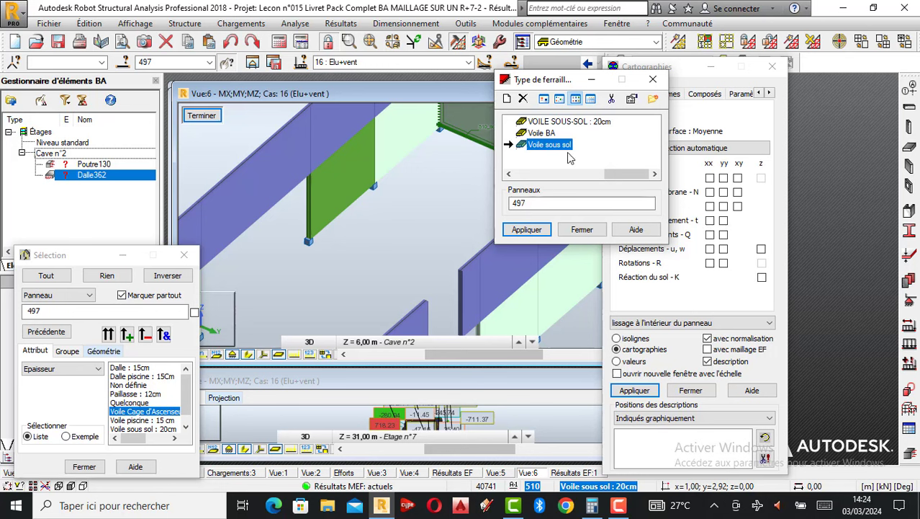
{"action": "left_click", "coordinate": [535, 233]}
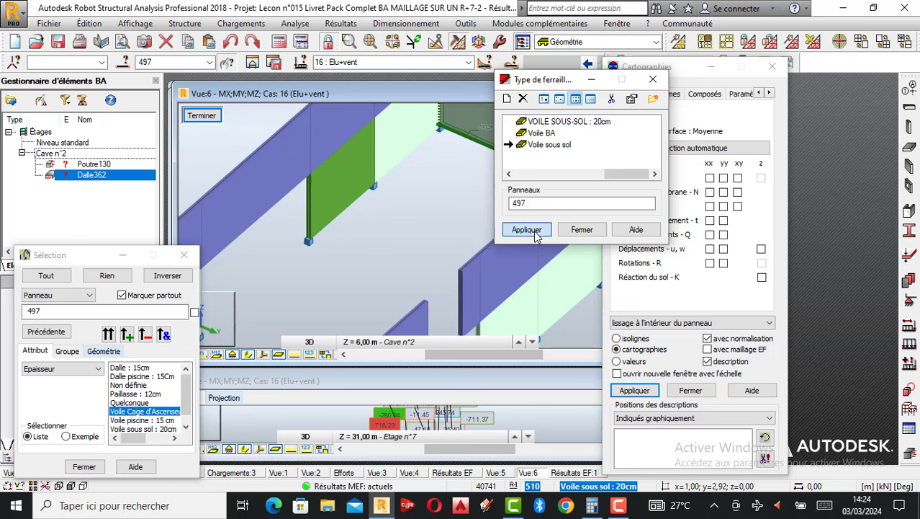
{"action": "left_click", "coordinate": [534, 235]}
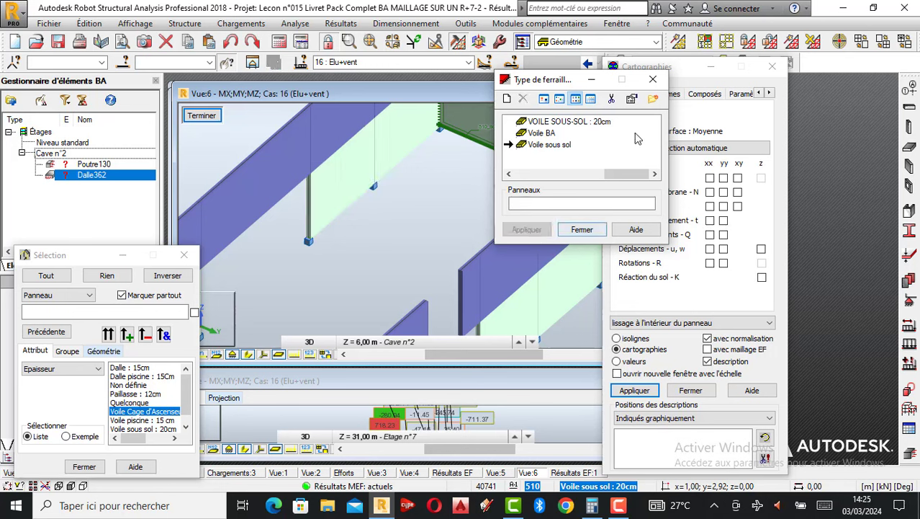
{"action": "left_click", "coordinate": [653, 82]}
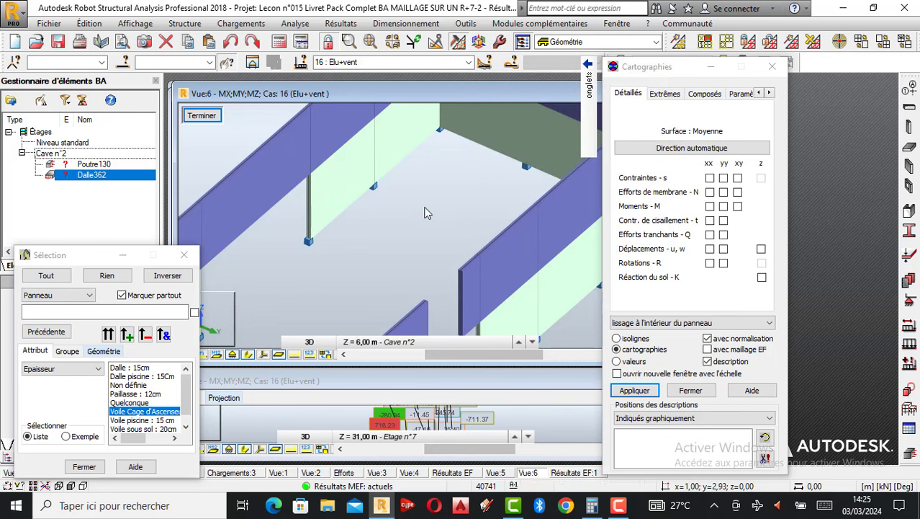
Step: Select basement wall panel 497 and open the theoretical reinforcement calculation for slabs and walls
{"action": "right_click", "coordinate": [337, 209]}
{"action": "left_click", "coordinate": [362, 229]}
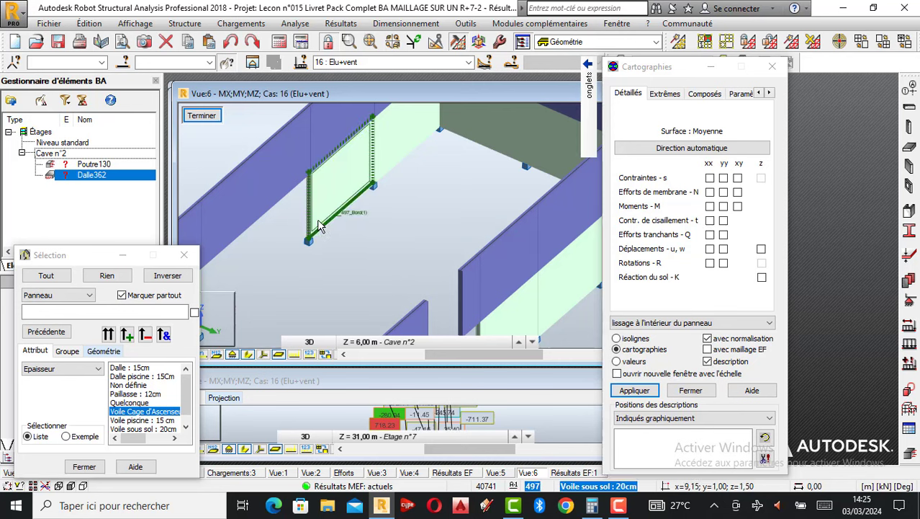
{"action": "left_click", "coordinate": [408, 25]}
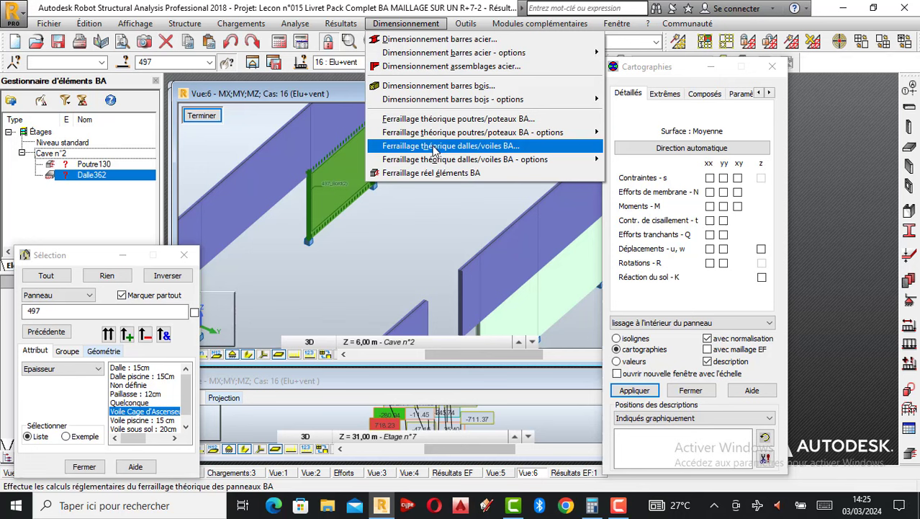
{"action": "left_click", "coordinate": [434, 147]}
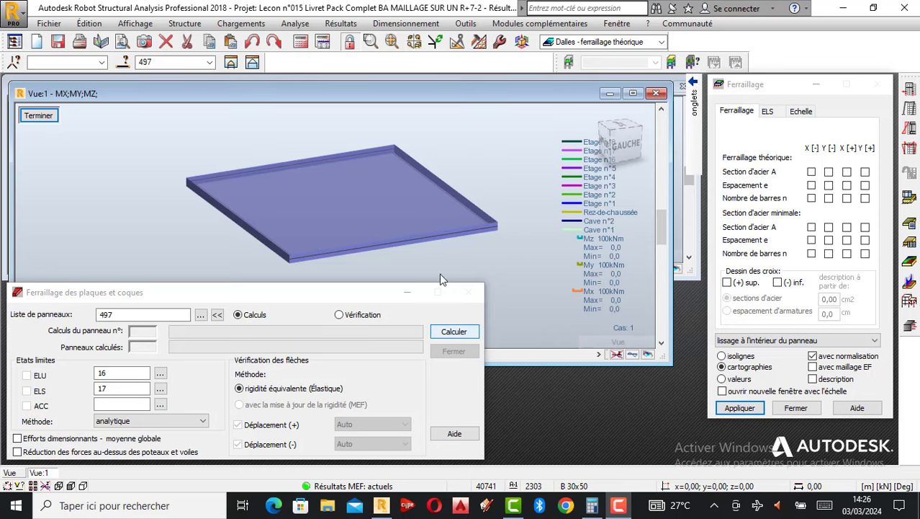
Step: Isolate panel 497 in a separate view and calculate its theoretical reinforcement
{"action": "left_click", "coordinate": [231, 64]}
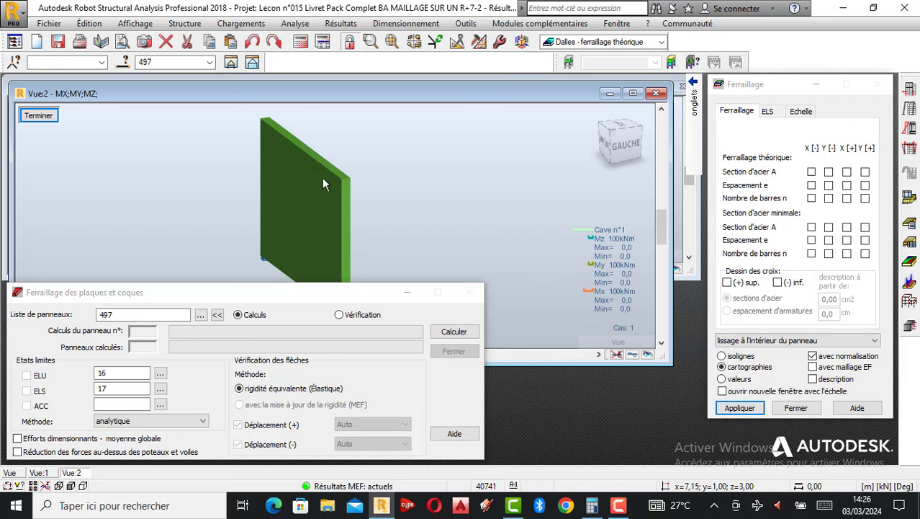
{"action": "middle_click_drag", "start_coordinate": [322, 177], "coordinate": [395, 190]}
{"action": "scroll", "coordinate": [357, 181], "scroll_direction": "up", "scroll_amount": 2}
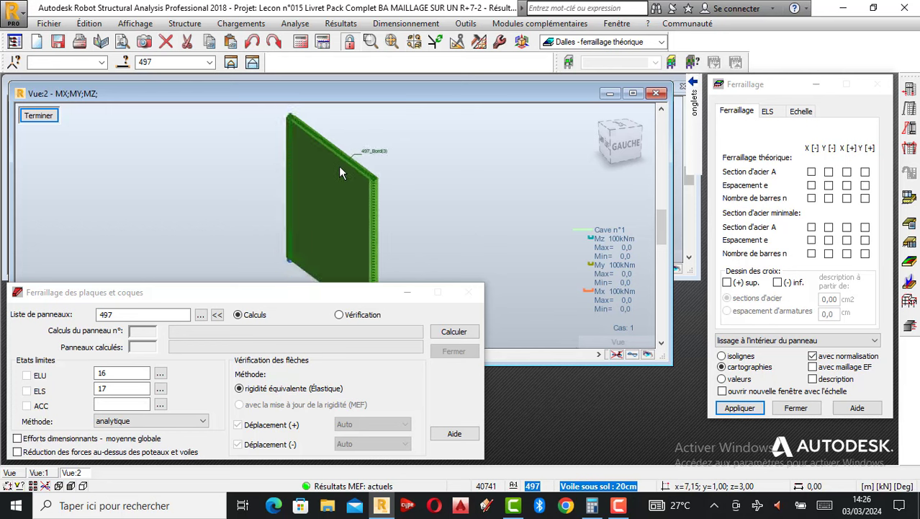
{"action": "scroll", "coordinate": [349, 172], "scroll_direction": "up", "scroll_amount": 1}
{"action": "scroll", "coordinate": [349, 172], "scroll_direction": "down", "scroll_amount": 2}
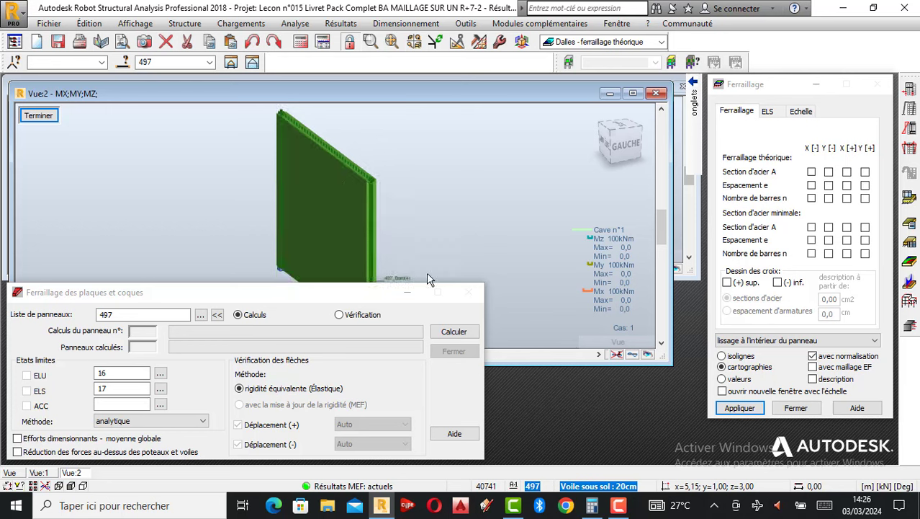
{"action": "left_click", "coordinate": [461, 331]}
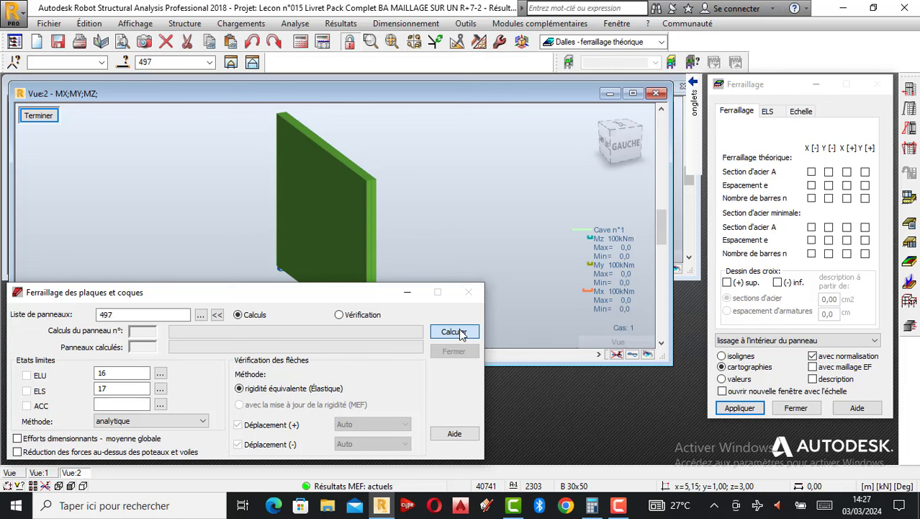
{"action": "left_click", "coordinate": [461, 332]}
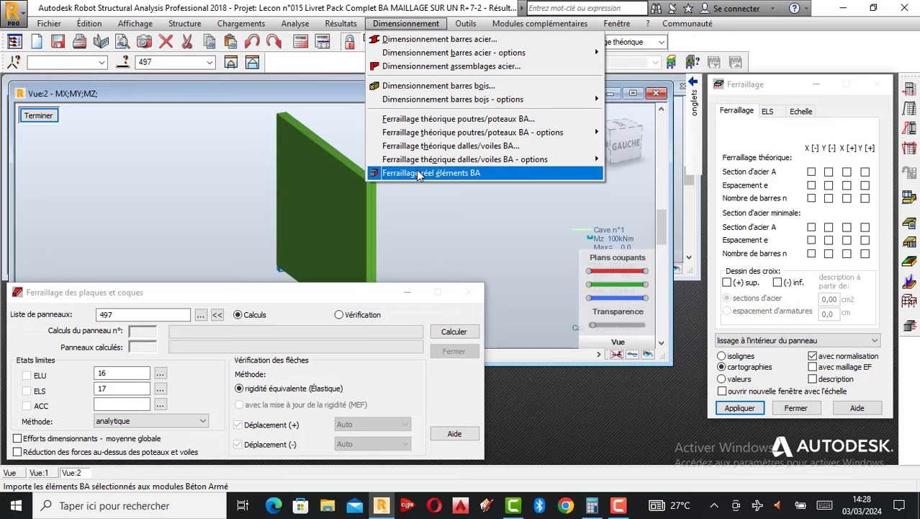
Step: Import panel 497 into the real reinforcement module as an RC wall, using manual combination 16 Elu+vent
{"action": "left_click", "coordinate": [417, 171]}
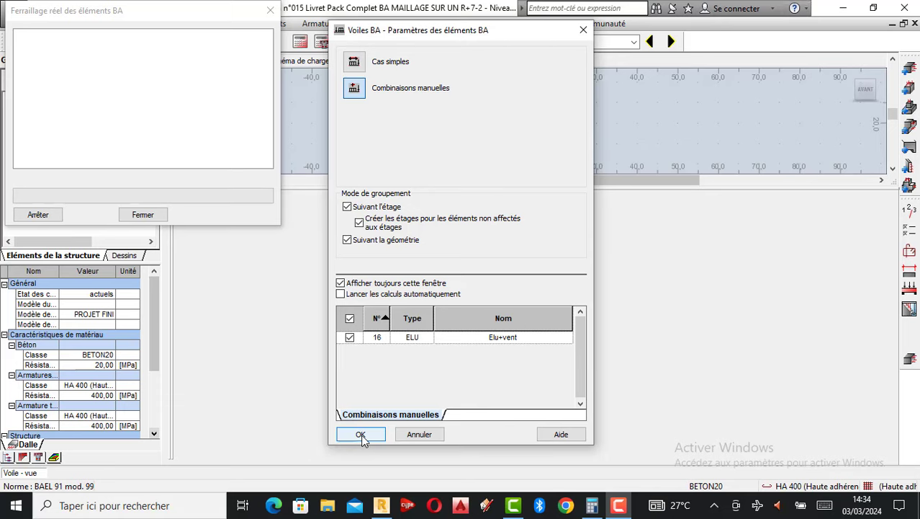
{"action": "left_click", "coordinate": [360, 434]}
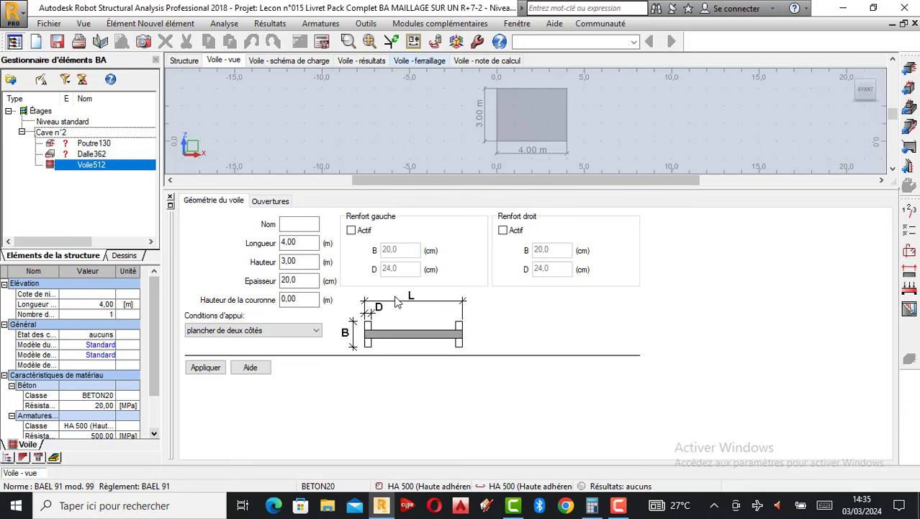
{"action": "left_click", "coordinate": [292, 226]}
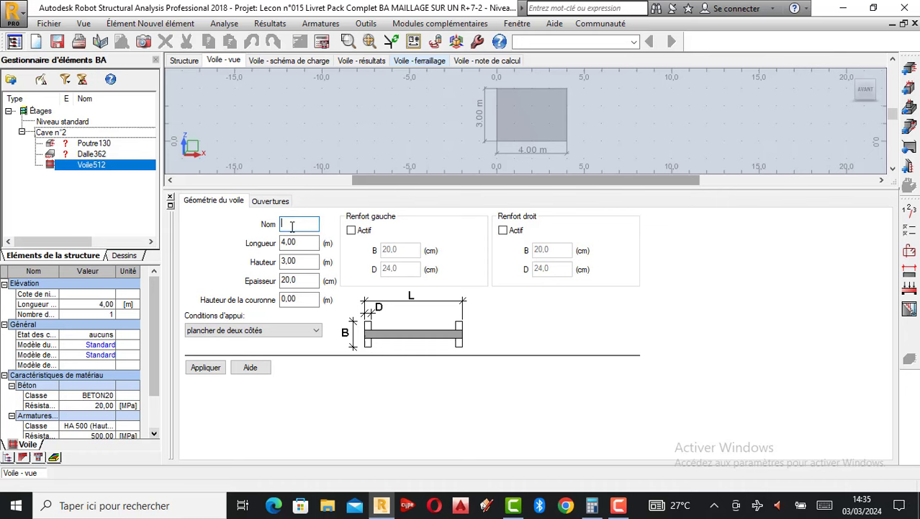
{"action": "type", "text": "Voile "}
{"action": "type", "text": "sous-"}
{"action": "type", "text": "sol"}
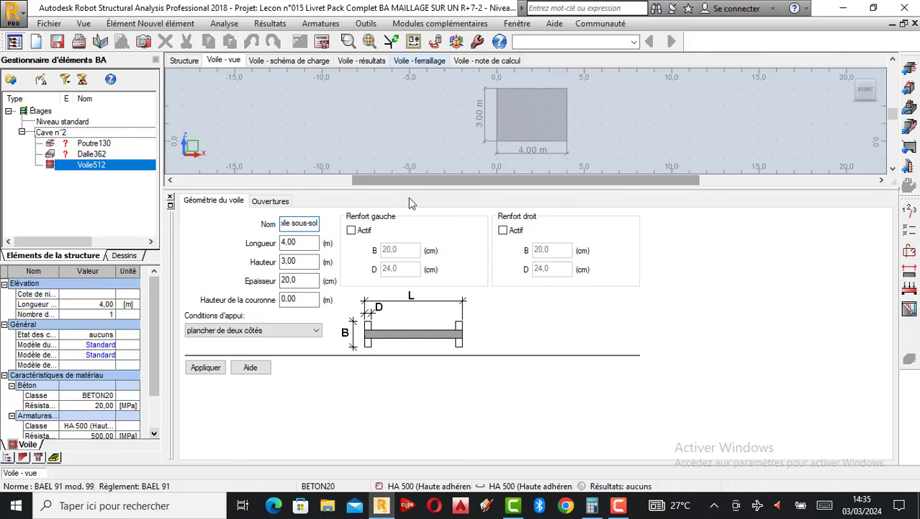
{"action": "scroll", "coordinate": [526, 123], "scroll_direction": "up", "scroll_amount": 1}
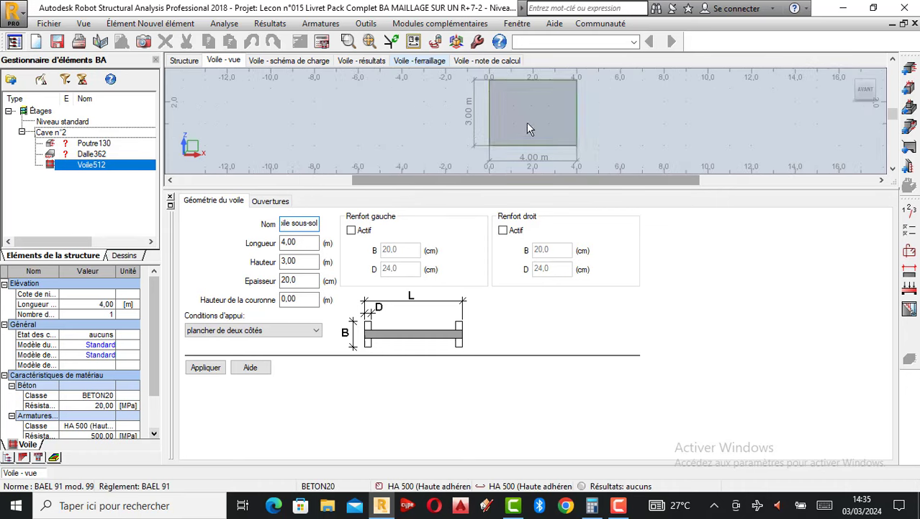
{"action": "left_click", "coordinate": [269, 203]}
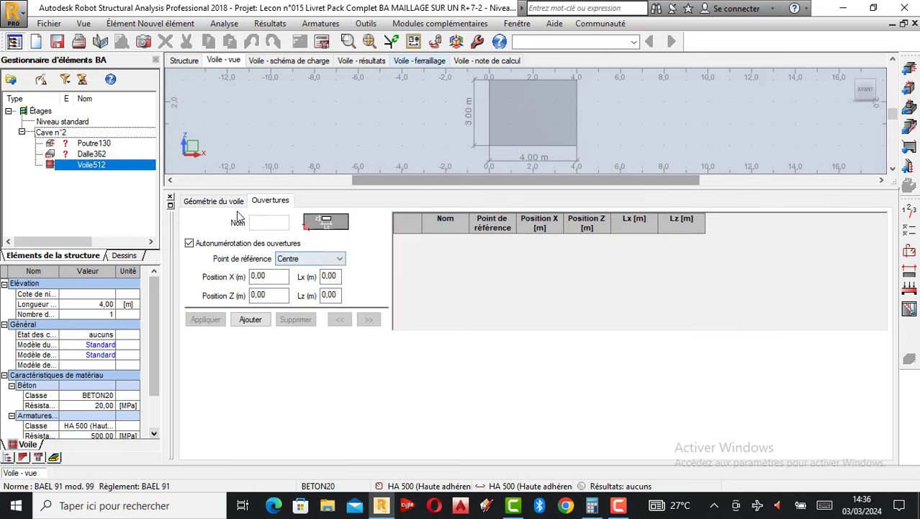
{"action": "left_click", "coordinate": [215, 202]}
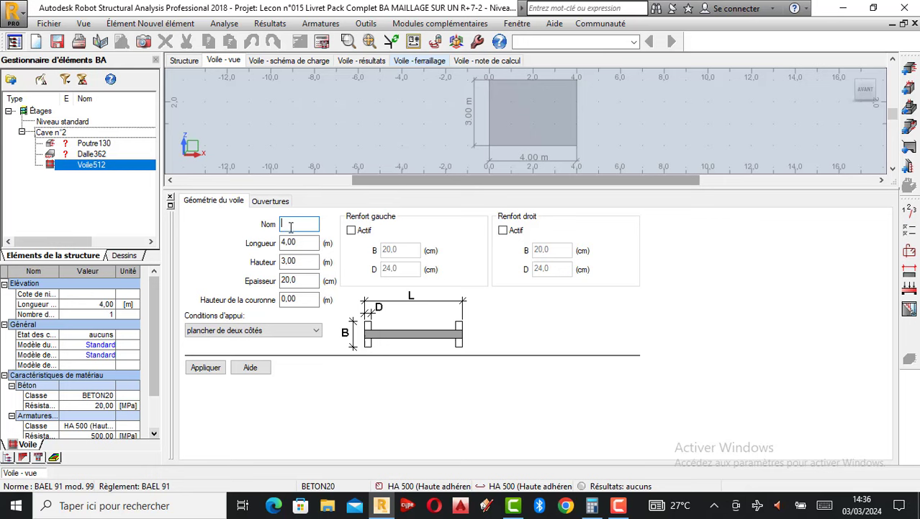
Step: Name the wall "Voile sous-sol" in its geometry settings and apply the name
{"action": "type", "text": "Voi"}
{"action": "type", "text": "le sous-"}
{"action": "type", "text": "sol"}
{"action": "left_click", "coordinate": [204, 367]}
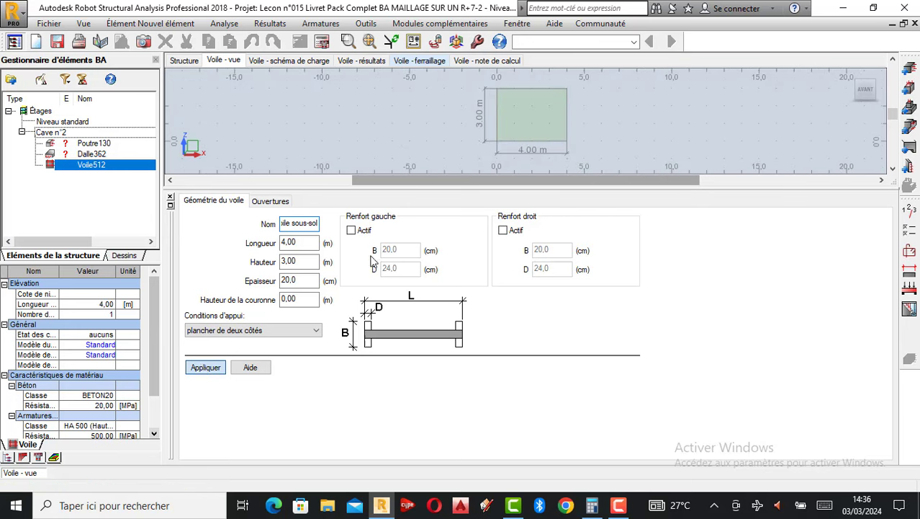
Step: Activate the left and right stiffeners of the wall and set dimension D of both to 30 cm
{"action": "left_click", "coordinate": [352, 231]}
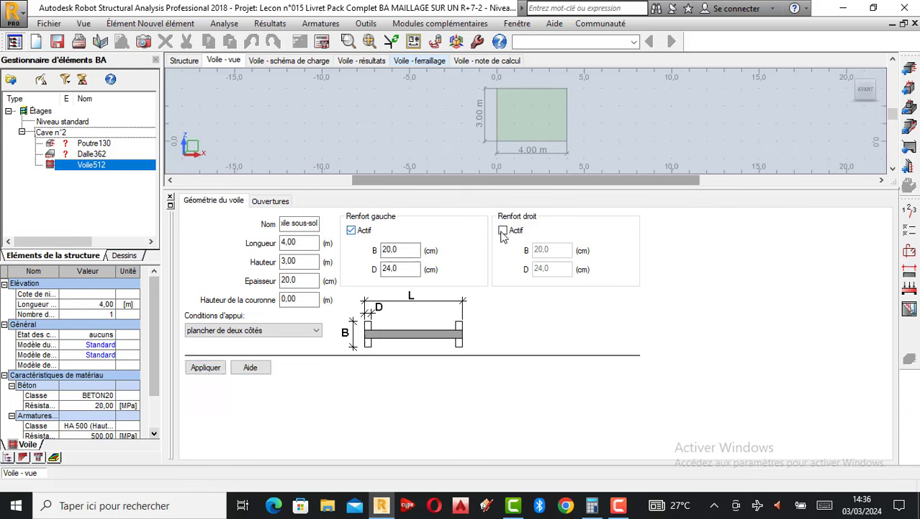
{"action": "left_click", "coordinate": [210, 367]}
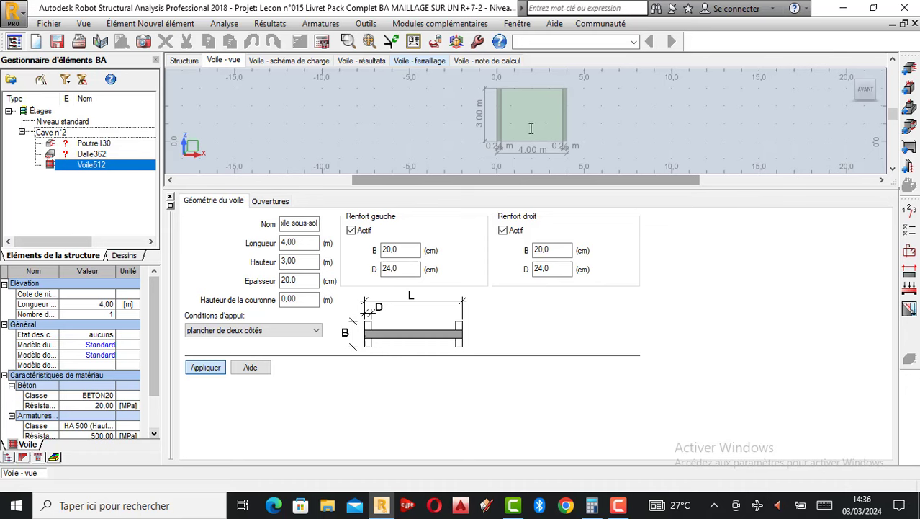
{"action": "key", "text": "Tab"}
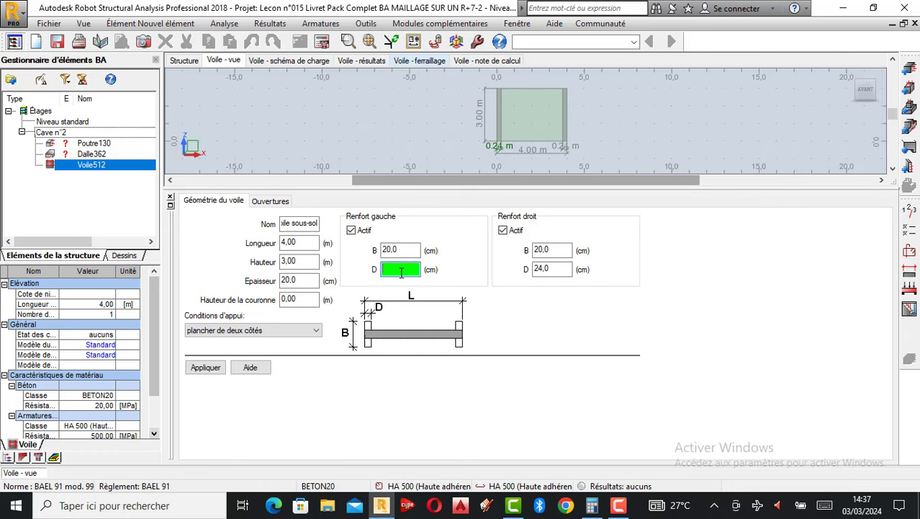
{"action": "type", "text": "30"}
{"action": "left_click", "coordinate": [552, 267]}
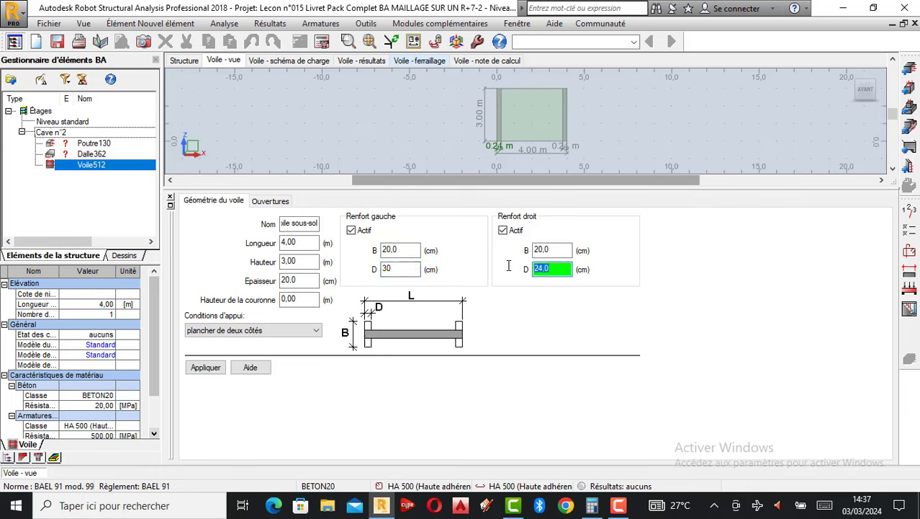
{"action": "type", "text": "30"}
{"action": "left_click", "coordinate": [206, 367]}
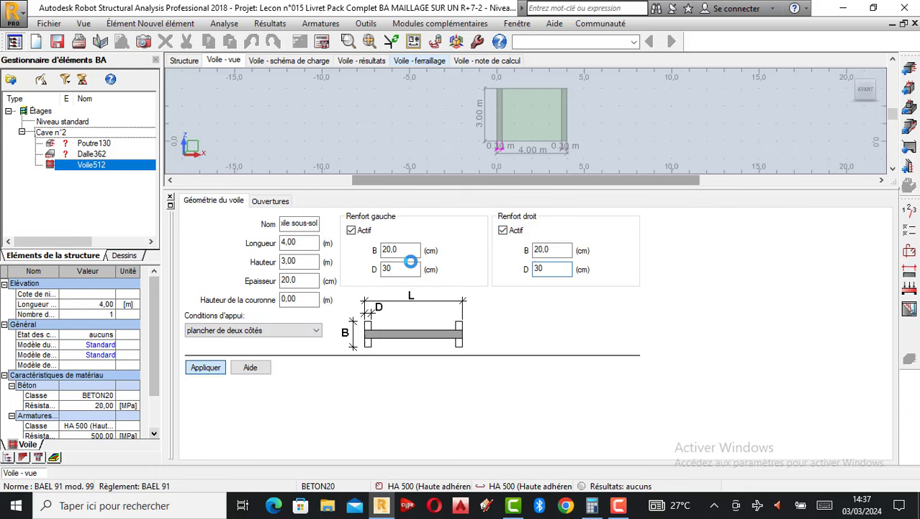
Step: Set dimension B of the left and right stiffeners to 45 cm and apply the geometry
{"action": "left_click", "coordinate": [401, 250]}
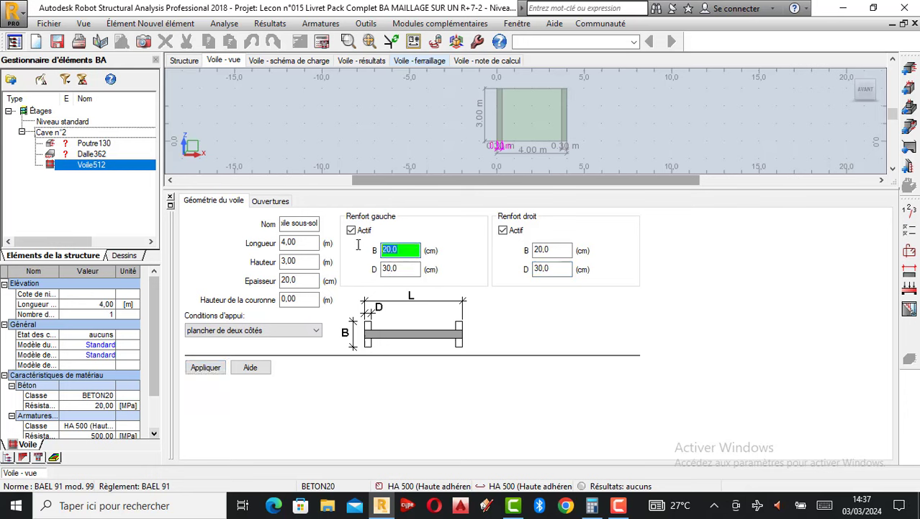
{"action": "type", "text": "45"}
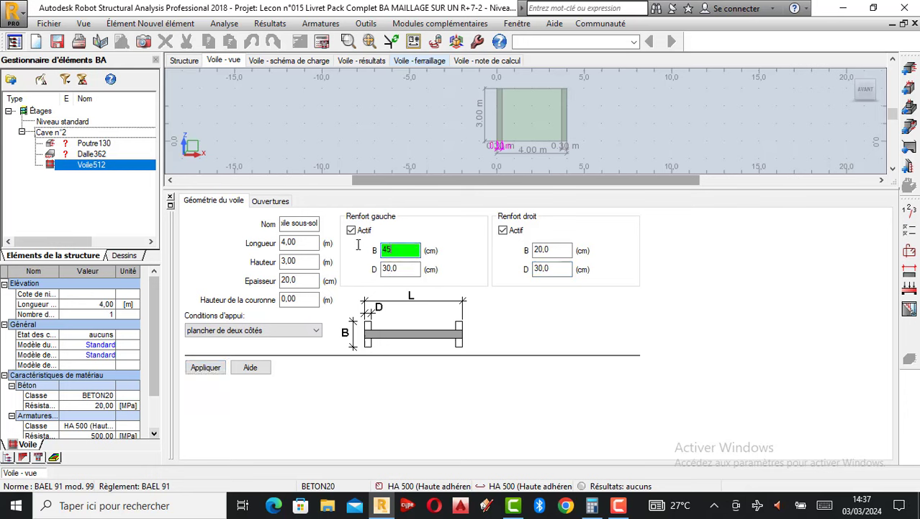
{"action": "left_click", "coordinate": [547, 252]}
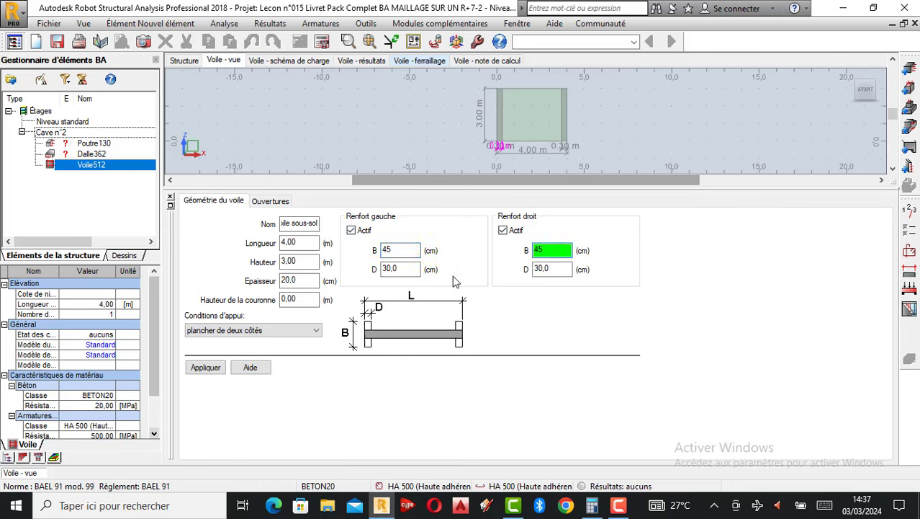
{"action": "left_click", "coordinate": [216, 368]}
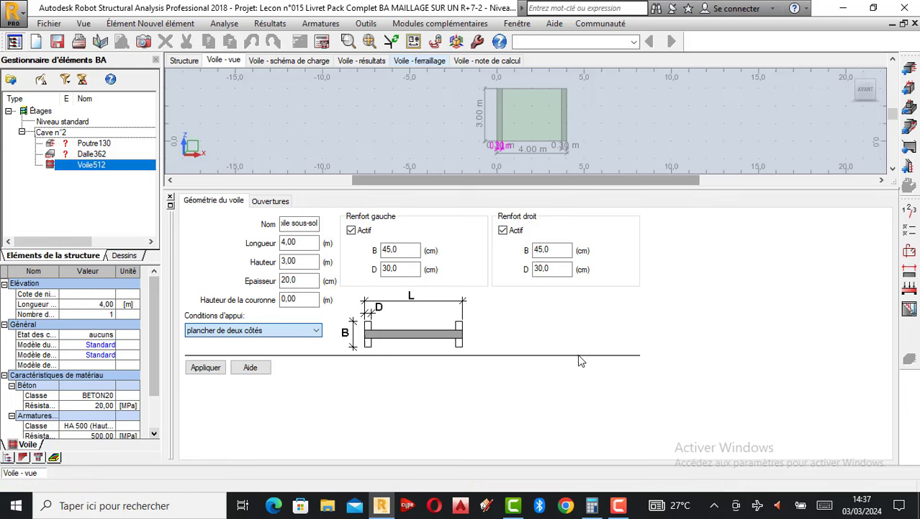
{"action": "key", "text": "alt+Down"}
{"action": "left_click", "coordinate": [505, 373]}
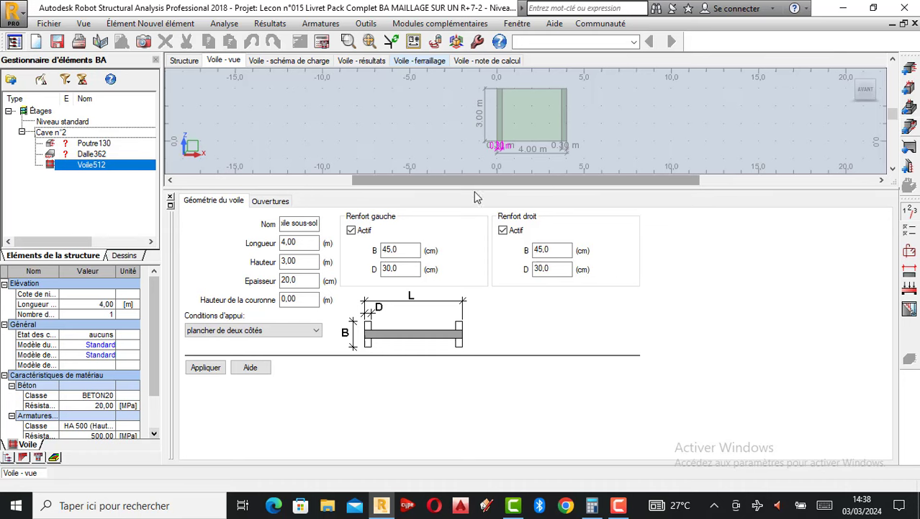
Step: Set the storey environment to agressif, save the storey parameters as "PROJET FINI" and accept them
{"action": "double_click", "coordinate": [533, 131]}
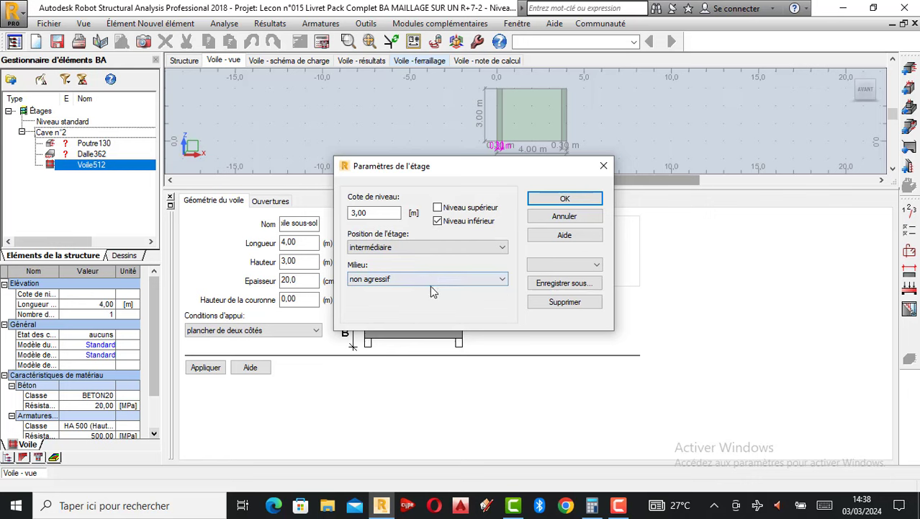
{"action": "left_click", "coordinate": [395, 280]}
{"action": "left_click", "coordinate": [370, 301]}
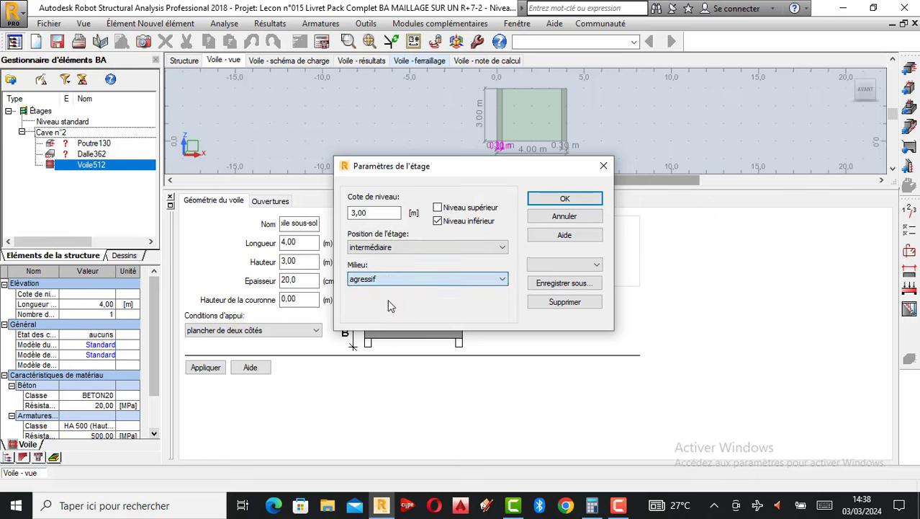
{"action": "left_click", "coordinate": [556, 285]}
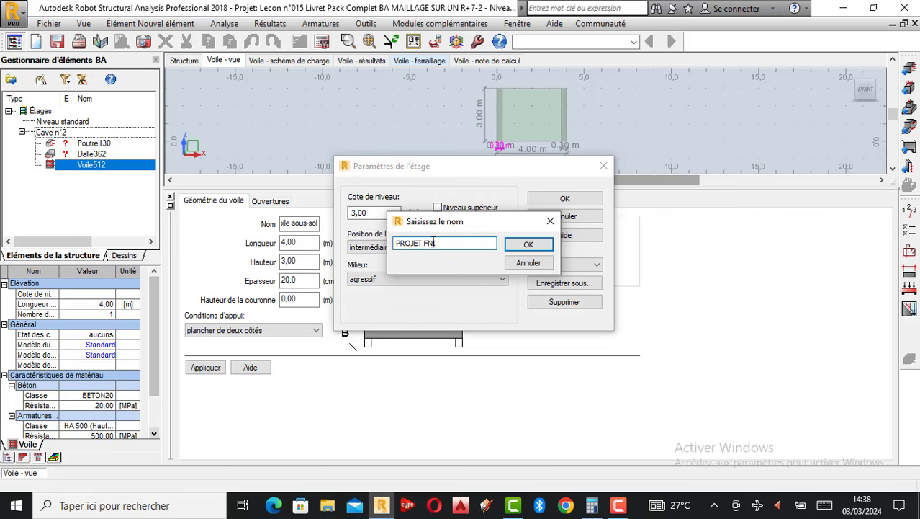
{"action": "type", "text": "INI"}
{"action": "left_click_drag", "start_coordinate": [460, 248], "coordinate": [322, 230]}
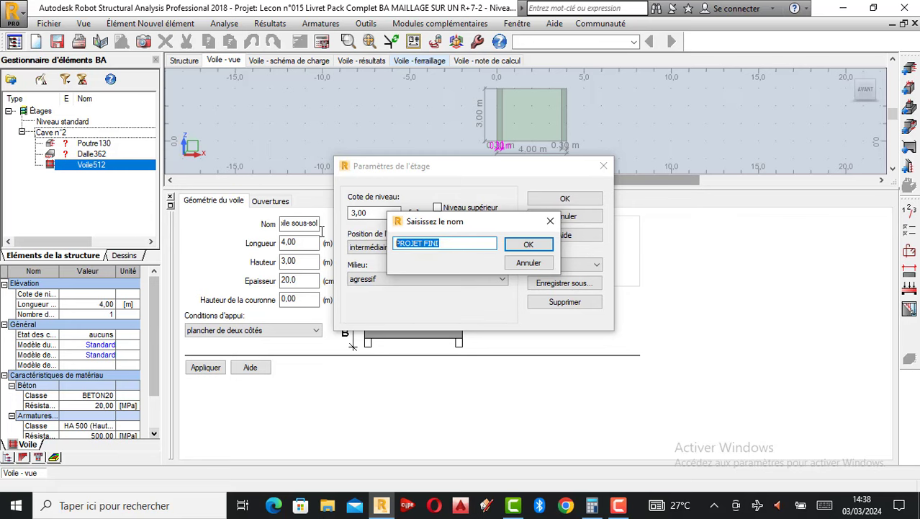
{"action": "left_click", "coordinate": [528, 244]}
{"action": "left_click", "coordinate": [565, 198]}
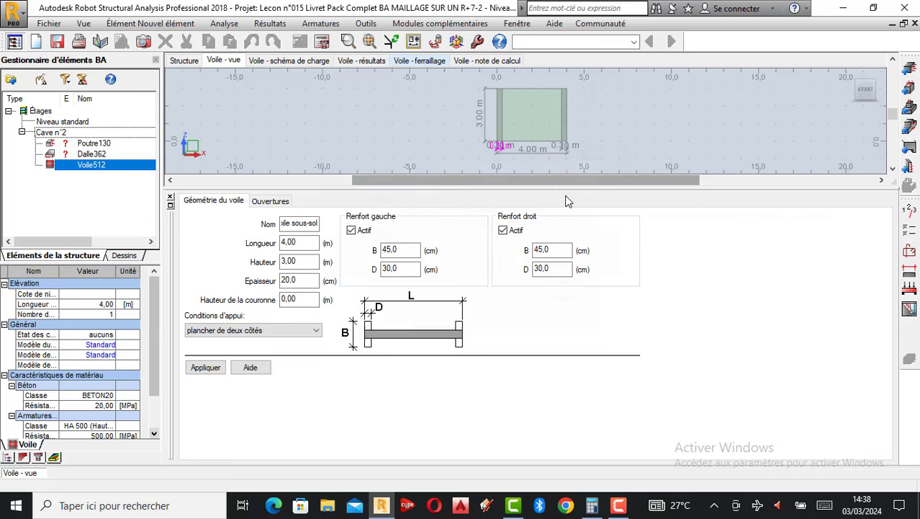
Step: Edit the concrete cover in the wall's calculation options and mark it as fixed
{"action": "left_click", "coordinate": [909, 232]}
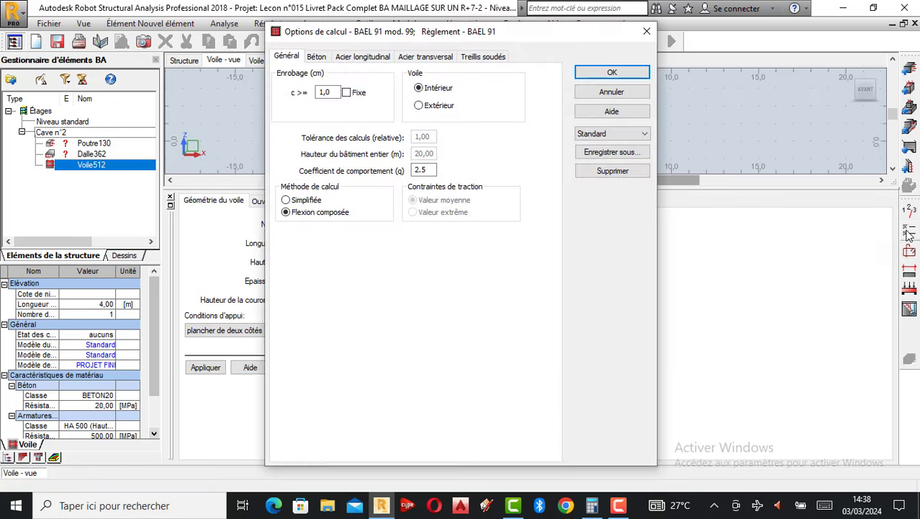
{"action": "left_click", "coordinate": [322, 93]}
{"action": "double_click", "coordinate": [324, 92]}
{"action": "left_click", "coordinate": [346, 93]}
Step: Set the unit weight of the BETON20 concrete to 2500 kG/m3 in the wall's calculation options
{"action": "left_click", "coordinate": [316, 57]}
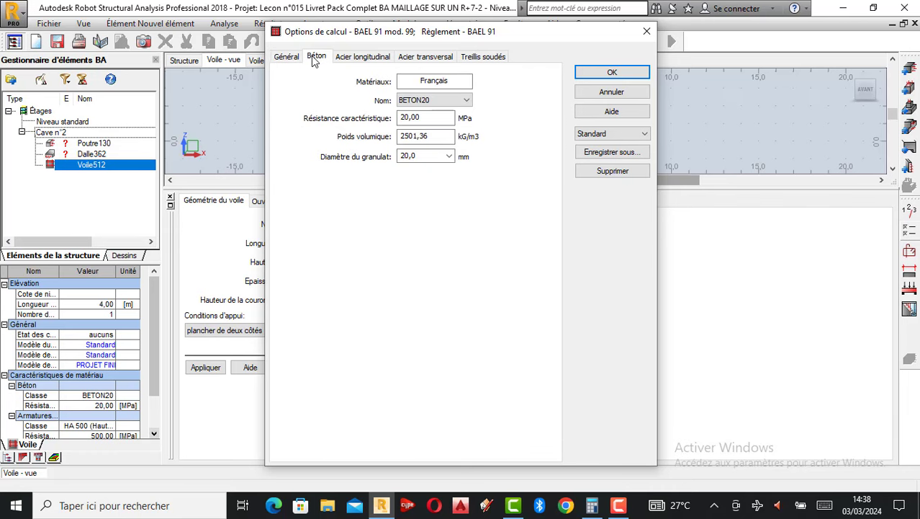
{"action": "double_click", "coordinate": [425, 136]}
{"action": "left_click", "coordinate": [539, 296]}
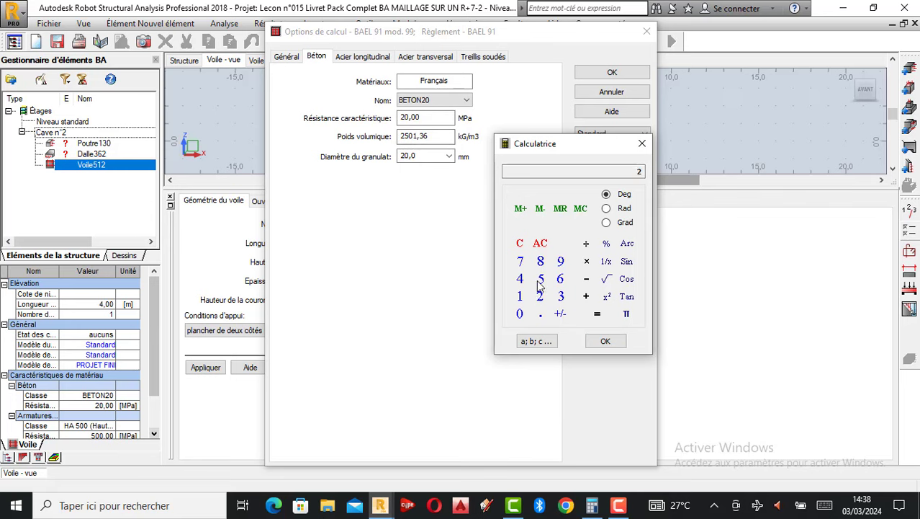
{"action": "left_click", "coordinate": [541, 279]}
{"action": "left_click", "coordinate": [519, 313]}
{"action": "left_click", "coordinate": [519, 313]}
{"action": "left_click", "coordinate": [605, 341]}
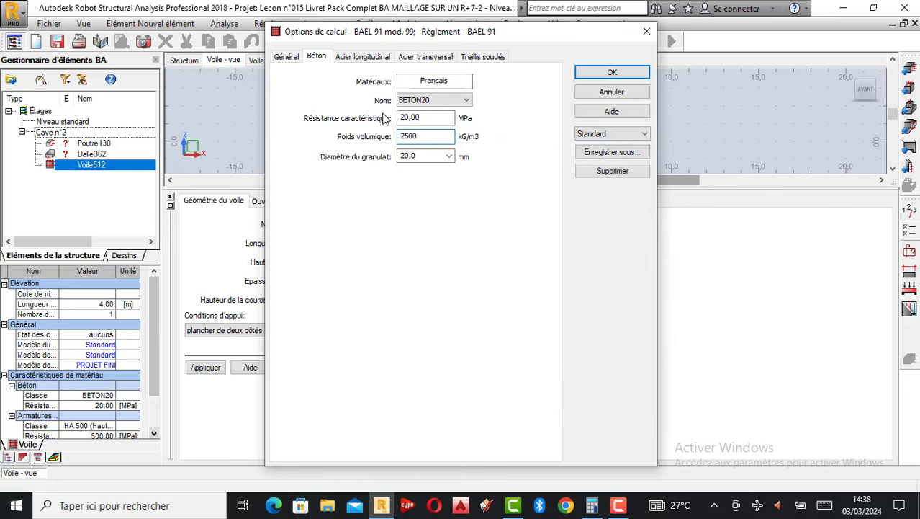
Step: Set the longitudinal steel class to HA 400 and allow only bar diameters 12, 14 and 16 mm
{"action": "left_click", "coordinate": [374, 60]}
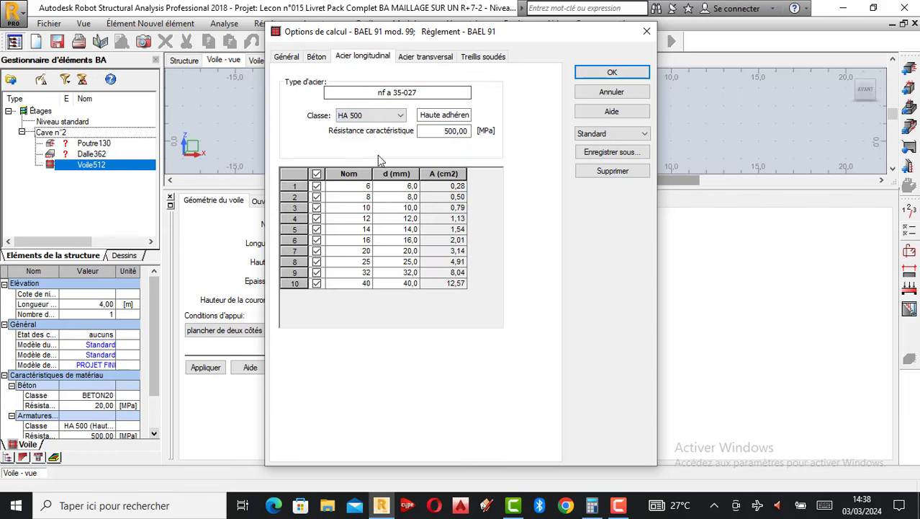
{"action": "left_click", "coordinate": [371, 115]}
{"action": "left_click", "coordinate": [360, 137]}
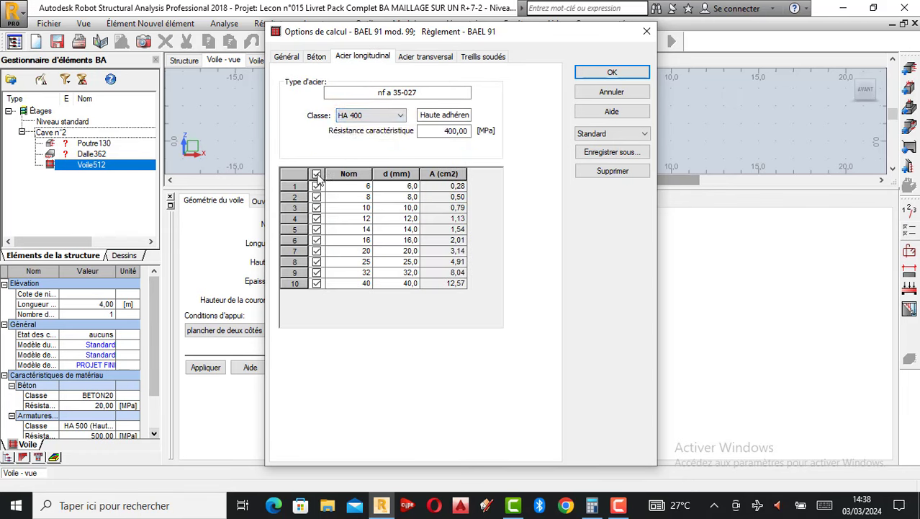
{"action": "left_click", "coordinate": [317, 174]}
{"action": "left_click", "coordinate": [316, 218]}
{"action": "left_click", "coordinate": [316, 229]}
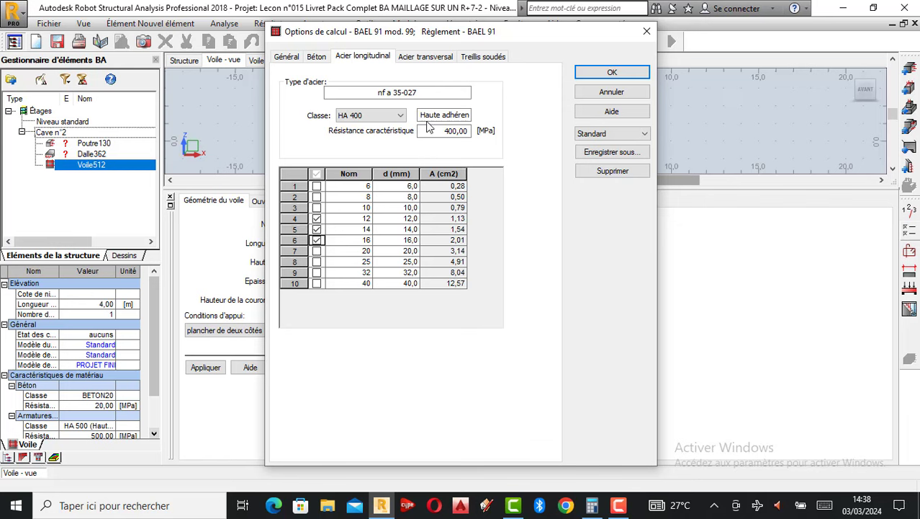
Step: Set the transverse steel class to HA 400 and allow only bar diameters 8 and 10 mm
{"action": "left_click", "coordinate": [425, 56]}
{"action": "left_click", "coordinate": [369, 115]}
{"action": "left_click", "coordinate": [359, 129]}
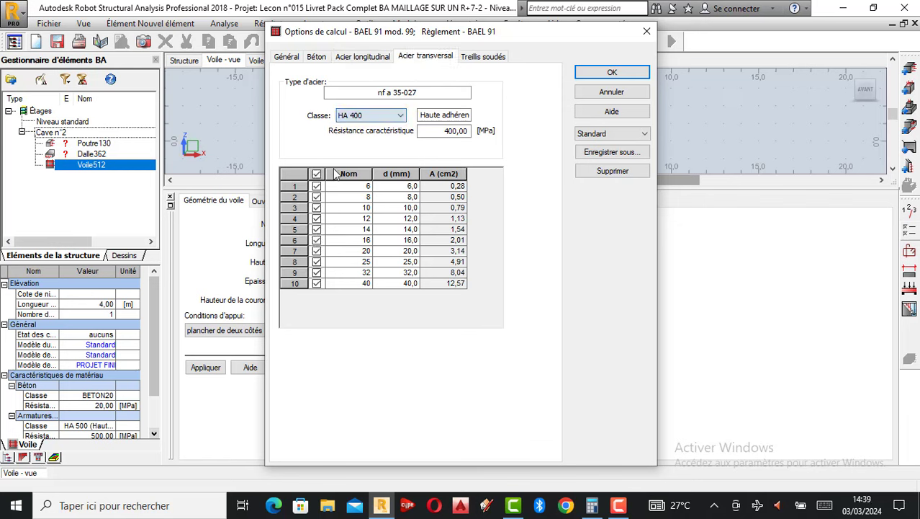
{"action": "left_click", "coordinate": [316, 173]}
{"action": "left_click", "coordinate": [317, 197]}
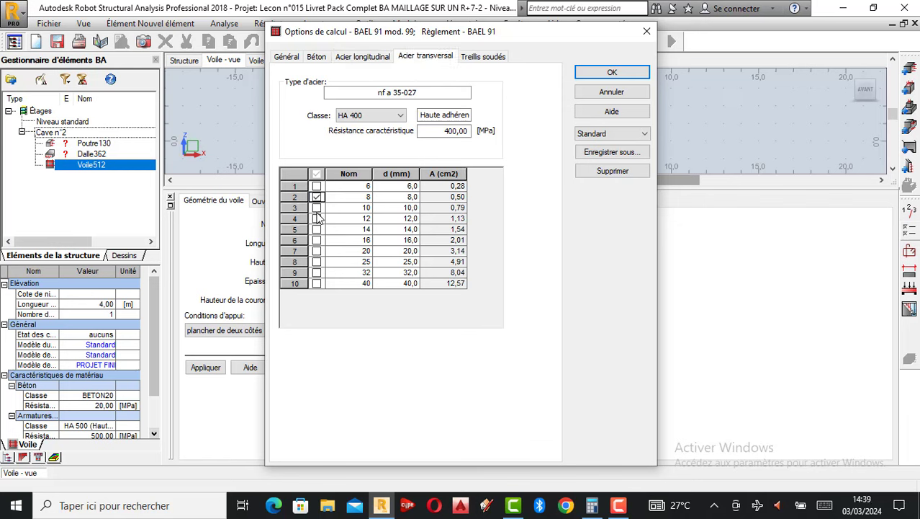
{"action": "left_click", "coordinate": [317, 207]}
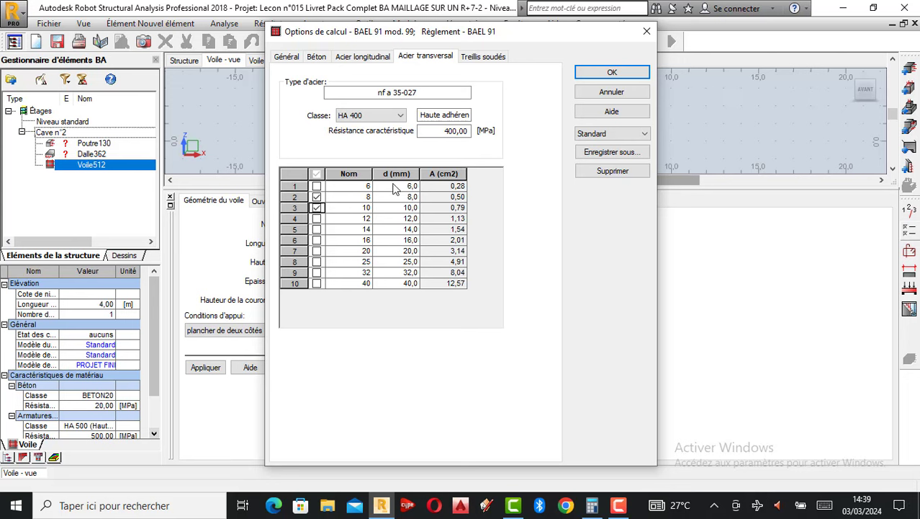
Step: Review the welded mesh settings, save the calculation options as "PROJET FINI" and accept them
{"action": "left_click", "coordinate": [483, 57]}
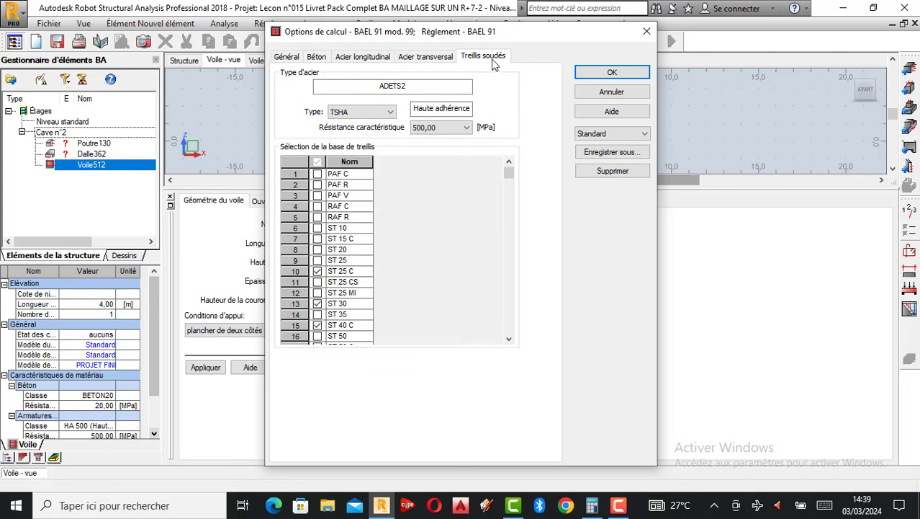
{"action": "left_click", "coordinate": [612, 152]}
{"action": "key", "text": "End"}
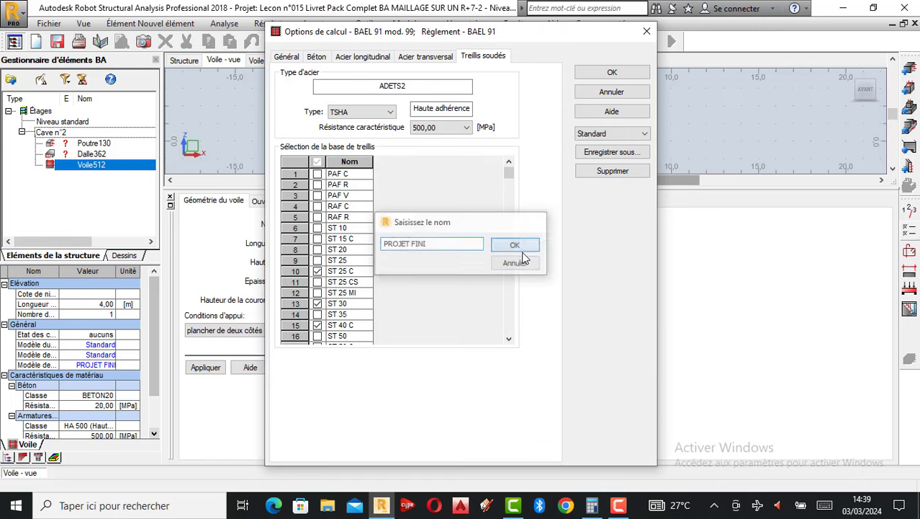
{"action": "left_click", "coordinate": [520, 246]}
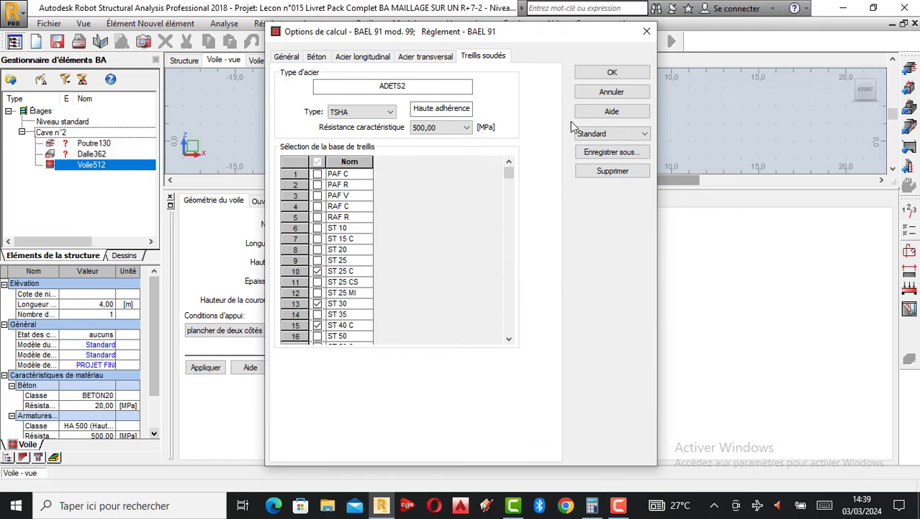
{"action": "left_click", "coordinate": [611, 75]}
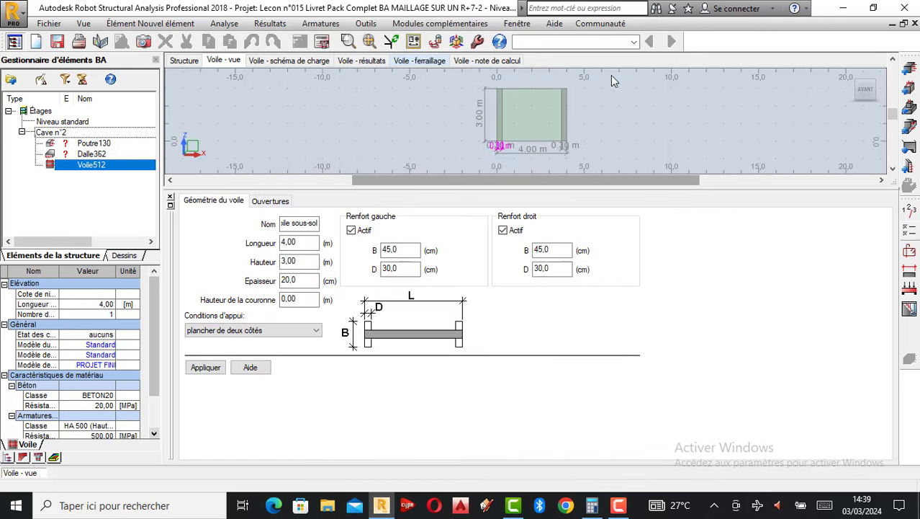
Step: In the wall's reinforcement pattern, accept the vertical bar anchorages and set the pins to neglect the code conditions
{"action": "left_click", "coordinate": [912, 256]}
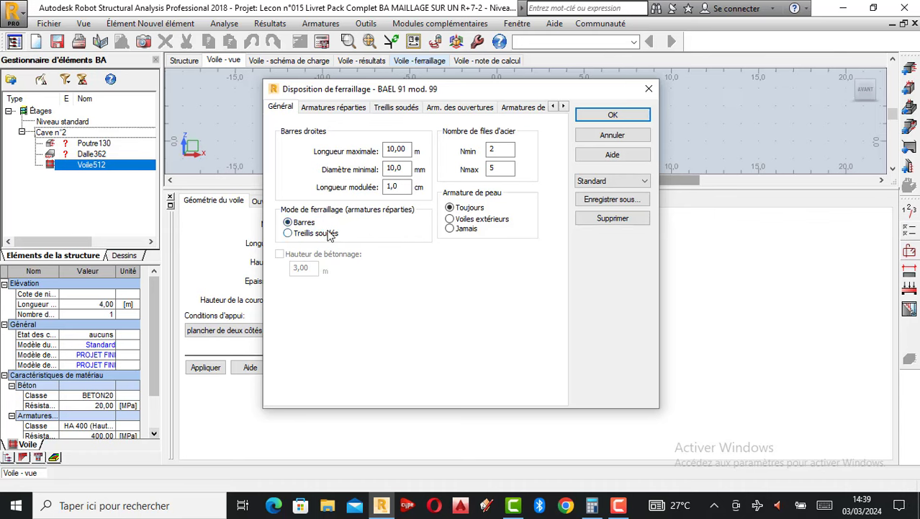
{"action": "left_click", "coordinate": [316, 108]}
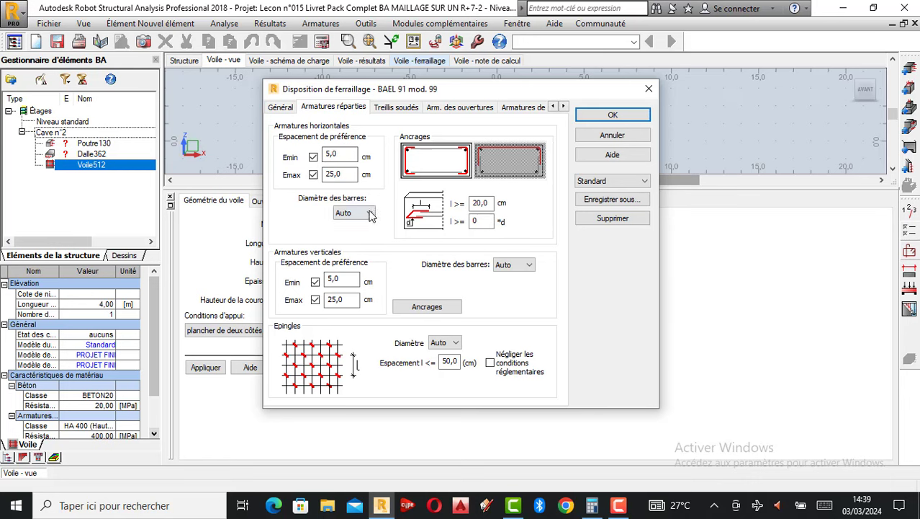
{"action": "left_click", "coordinate": [439, 306]}
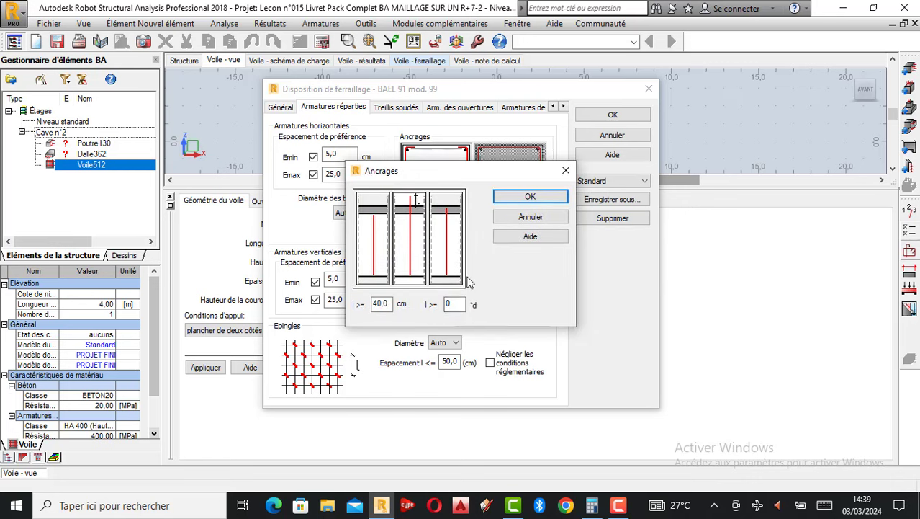
{"action": "left_click", "coordinate": [531, 197]}
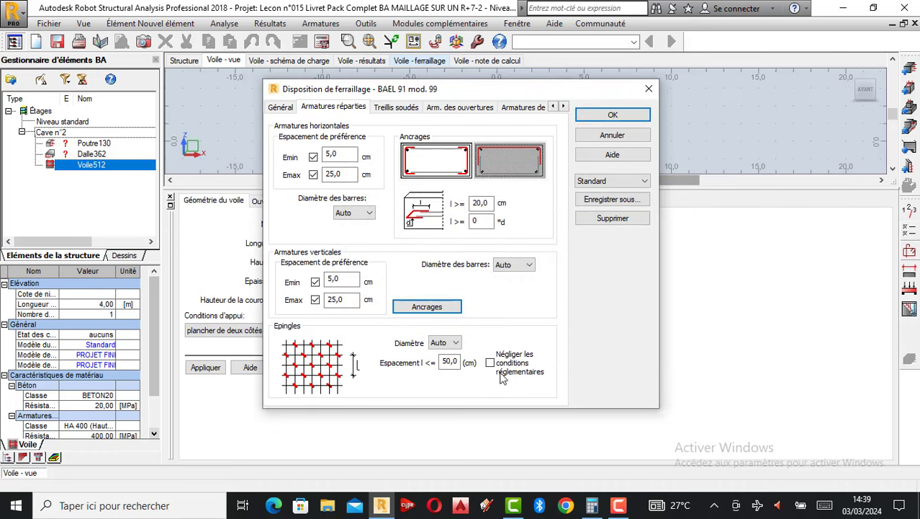
{"action": "left_click", "coordinate": [491, 363]}
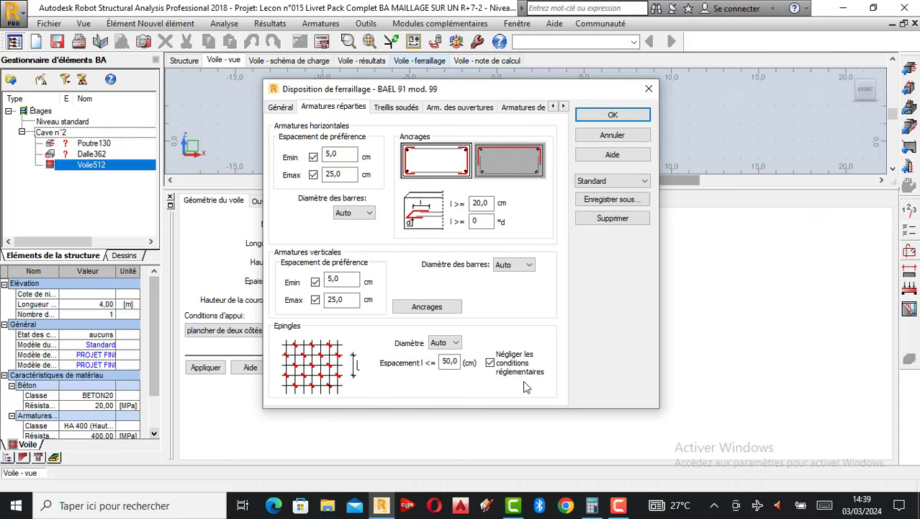
Step: Set the vertical, horizontal and suspended bar diameters of the opening reinforcement to Auto
{"action": "left_click", "coordinate": [383, 106]}
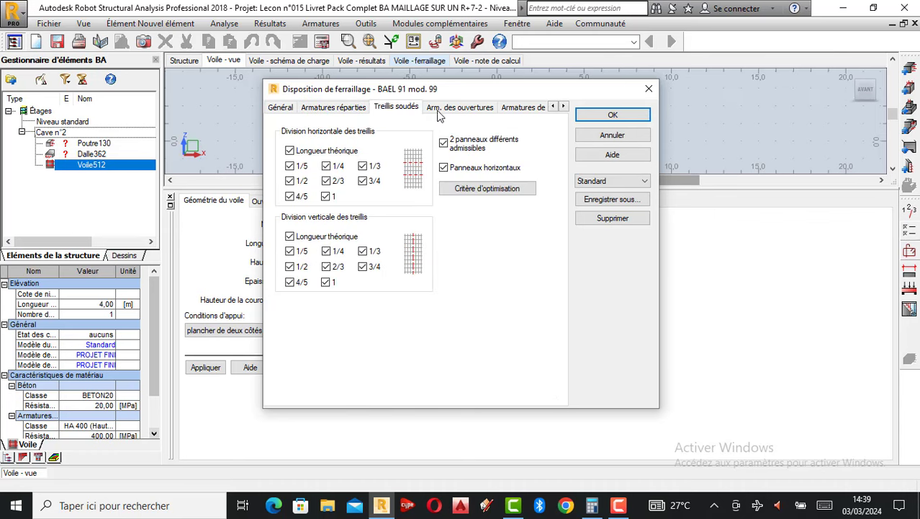
{"action": "left_click", "coordinate": [444, 109]}
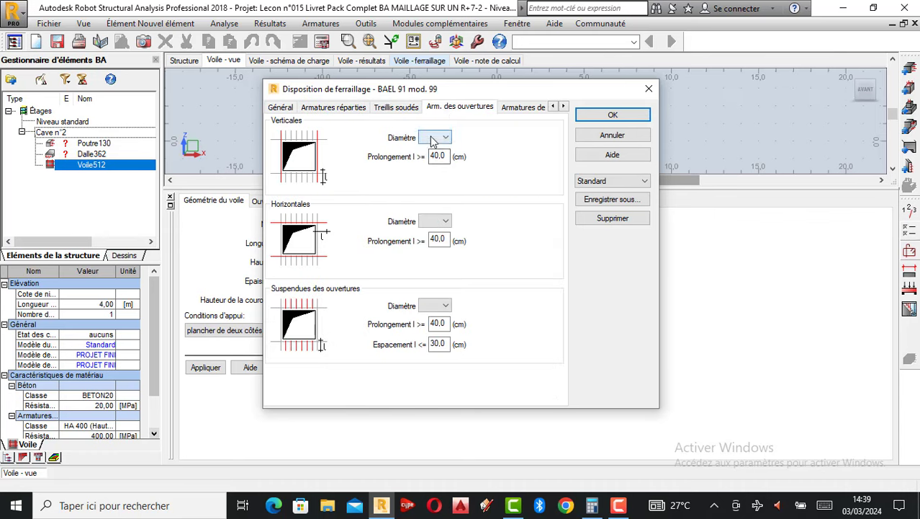
{"action": "left_click", "coordinate": [438, 137]}
{"action": "left_click", "coordinate": [428, 149]}
{"action": "left_click", "coordinate": [436, 221]}
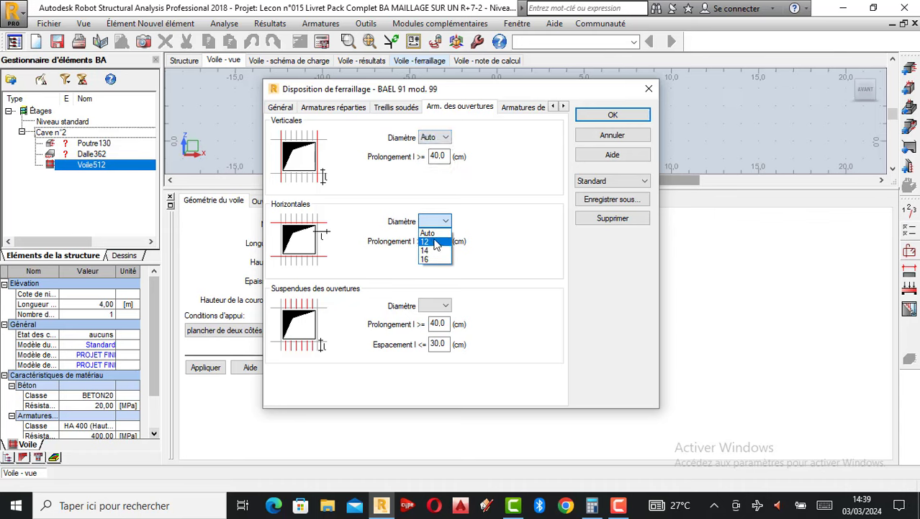
{"action": "left_click", "coordinate": [428, 233]}
{"action": "left_click", "coordinate": [437, 305]}
{"action": "left_click", "coordinate": [430, 317]}
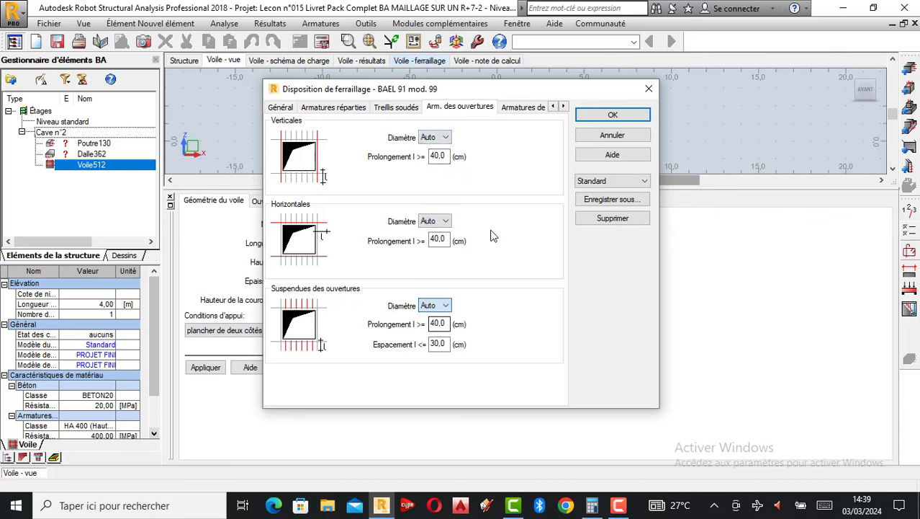
Step: Enable "Toutes encadrées" for the longitudinal edge bars, keeping the crown's transverse bars on "Activées"
{"action": "left_click", "coordinate": [524, 108]}
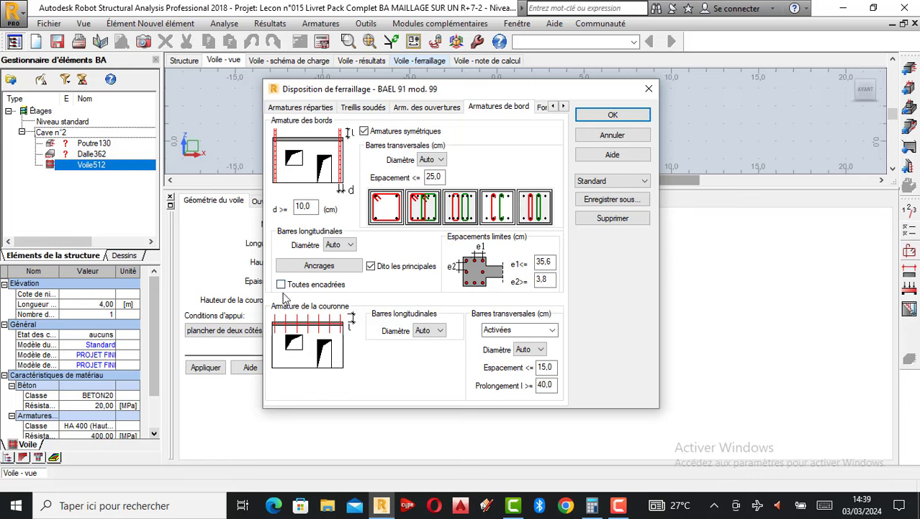
{"action": "left_click", "coordinate": [281, 286]}
{"action": "left_click", "coordinate": [510, 328]}
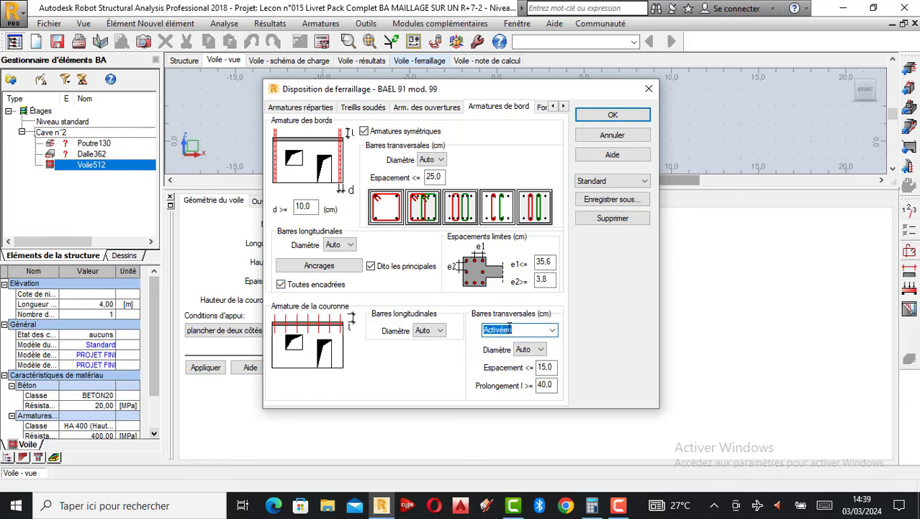
{"action": "left_click", "coordinate": [551, 331]}
{"action": "left_click", "coordinate": [551, 330]}
Step: Review the bar shapes, save the reinforcement pattern as "PROJET FINI" and accept it
{"action": "left_click", "coordinate": [542, 108]}
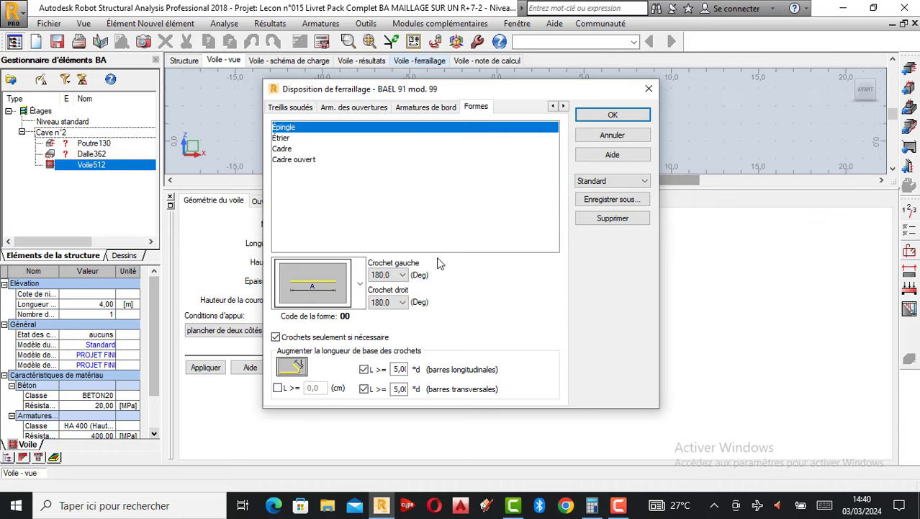
{"action": "left_click", "coordinate": [608, 200]}
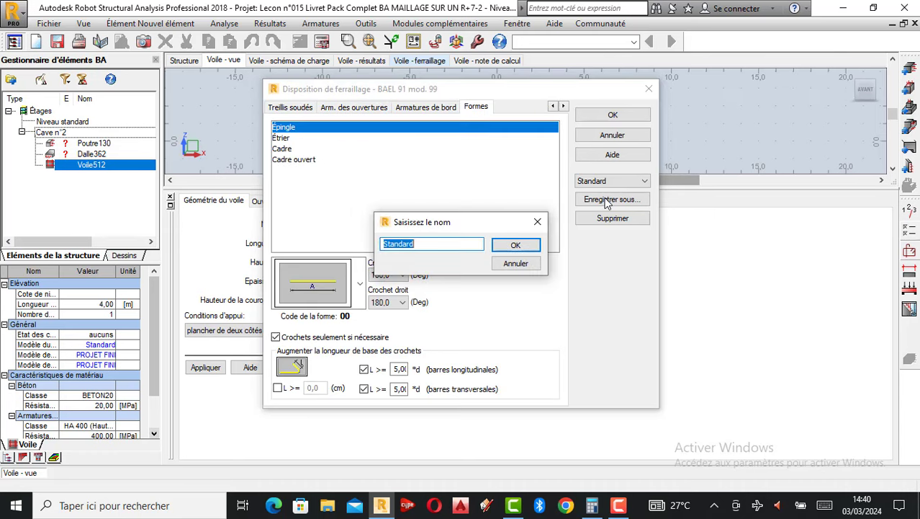
{"action": "type", "text": "PROJET FINI"}
{"action": "left_click", "coordinate": [516, 244]}
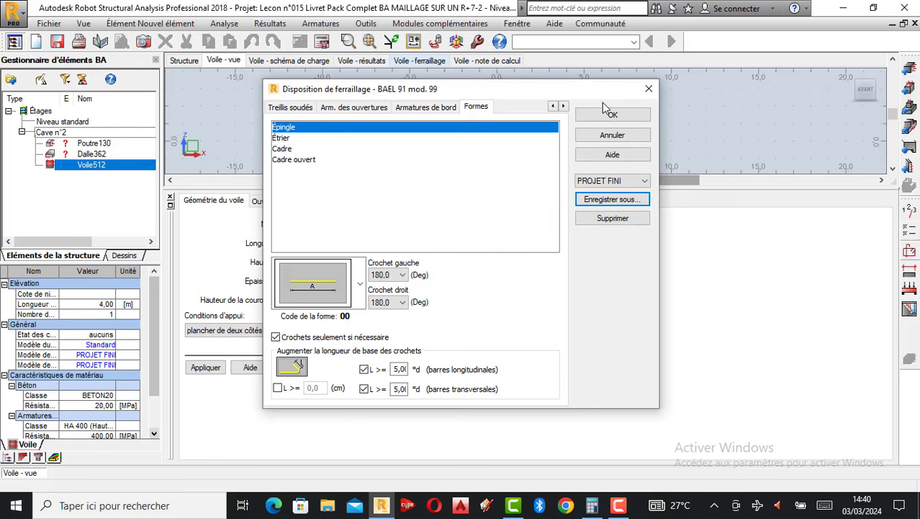
{"action": "left_click", "coordinate": [609, 114]}
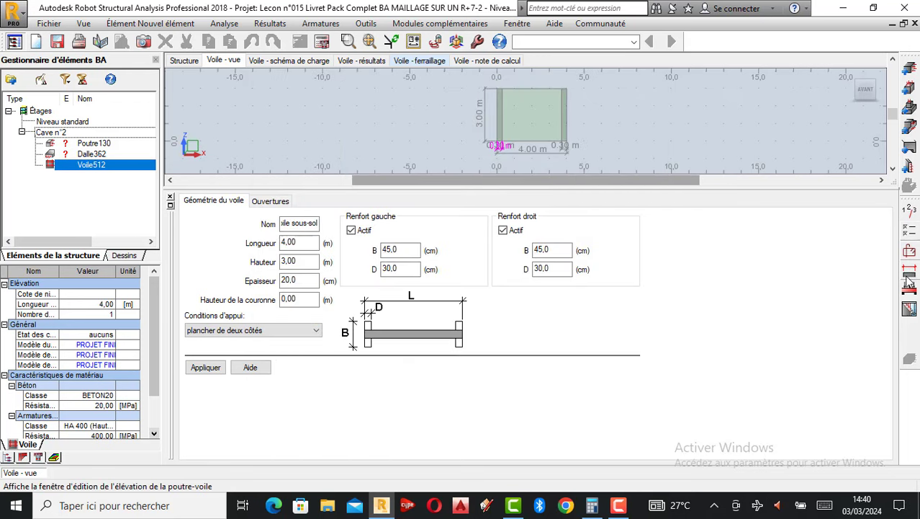
Step: Examine the N, M and H values of the wall's load combination
{"action": "left_click", "coordinate": [910, 291]}
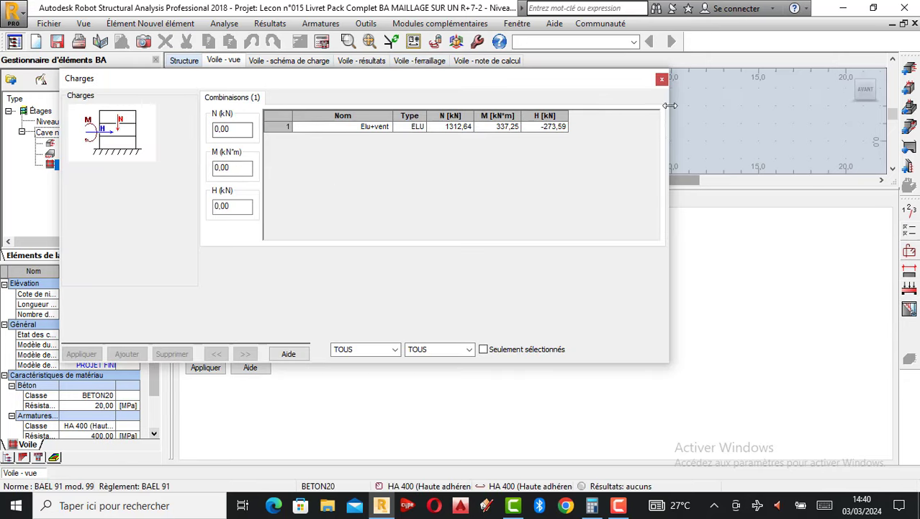
{"action": "left_click", "coordinate": [662, 80]}
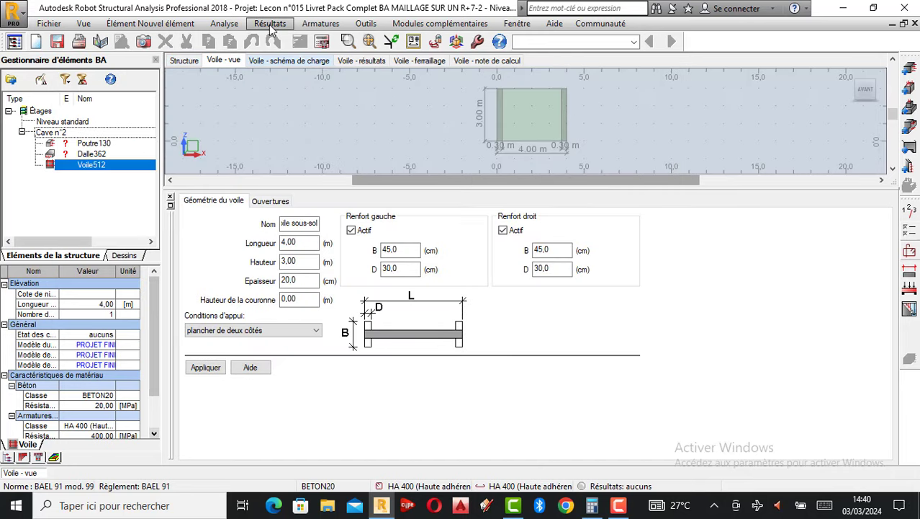
Step: Review the wall's drawing parameters, save them as "PROJET FINI" and accept them
{"action": "left_click", "coordinate": [224, 25]}
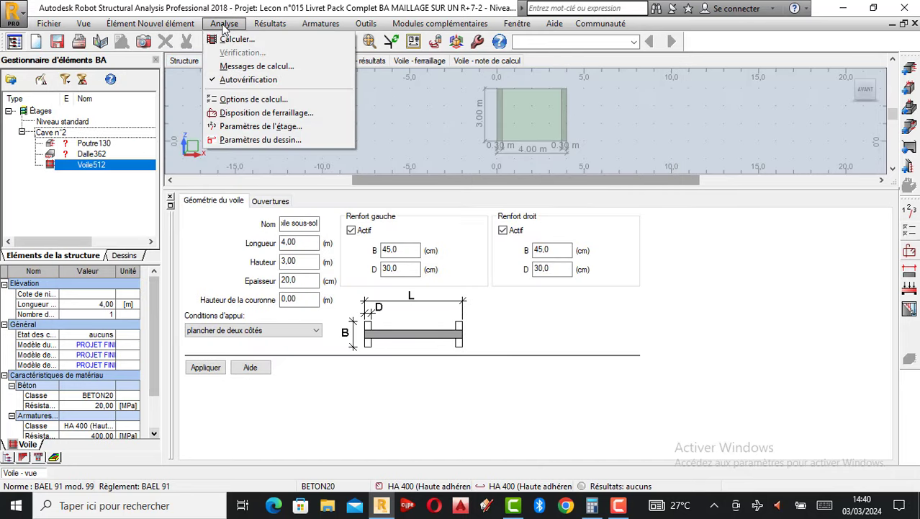
{"action": "left_click", "coordinate": [238, 140]}
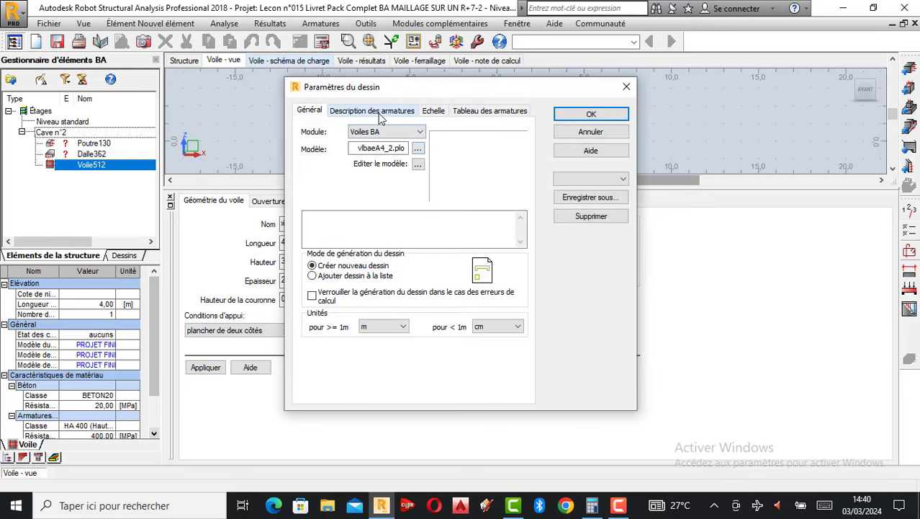
{"action": "left_click", "coordinate": [374, 112]}
{"action": "left_click", "coordinate": [435, 115]}
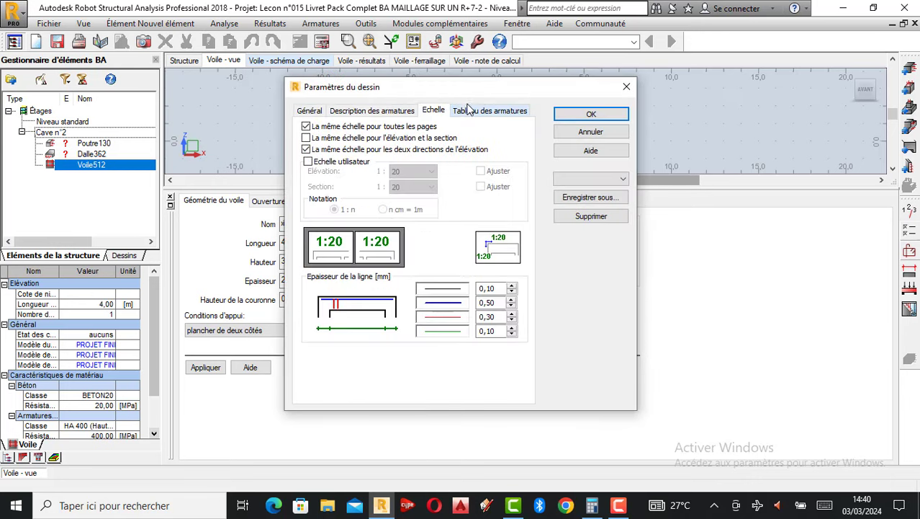
{"action": "left_click", "coordinate": [466, 109]}
{"action": "left_click", "coordinate": [587, 197]}
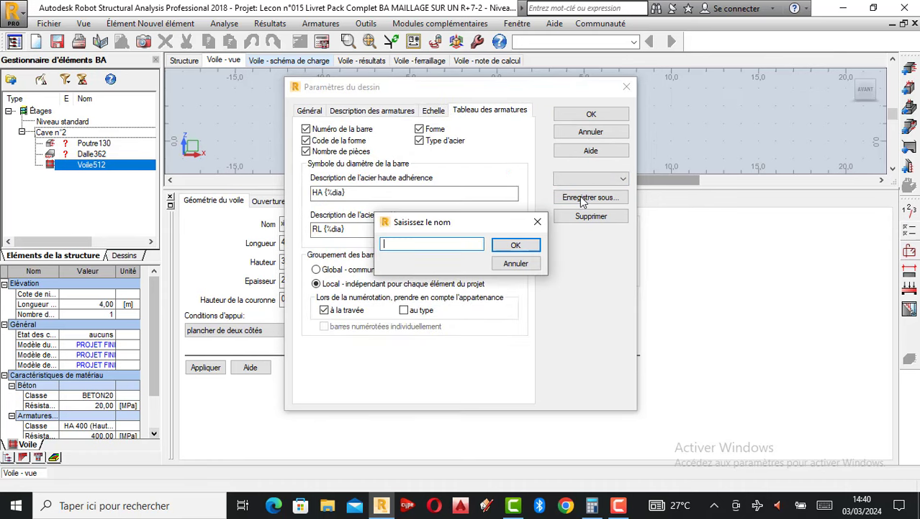
{"action": "type", "text": "PROJET FINI"}
{"action": "left_click", "coordinate": [516, 247]}
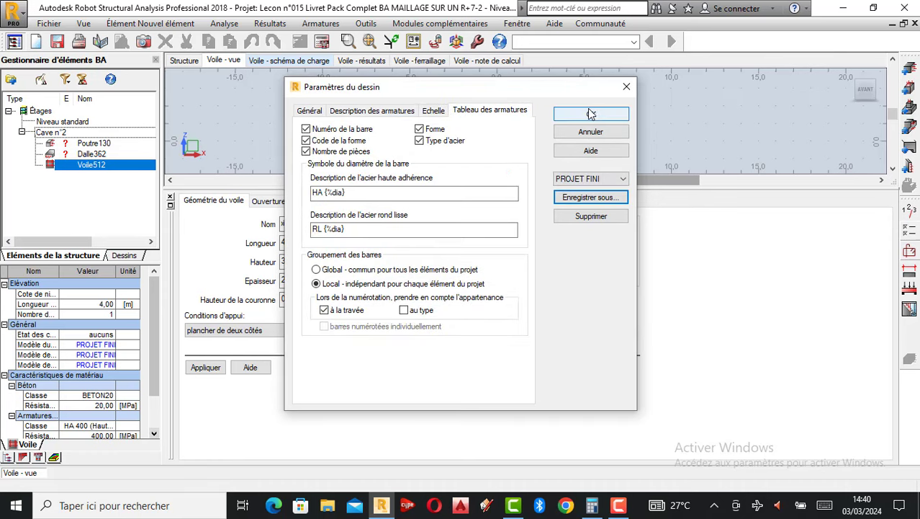
{"action": "left_click", "coordinate": [589, 114]}
Step: Calculate the reinforcement of Voile512 with its execution drawing and examine the wall elevation up close
{"action": "left_click", "coordinate": [322, 42]}
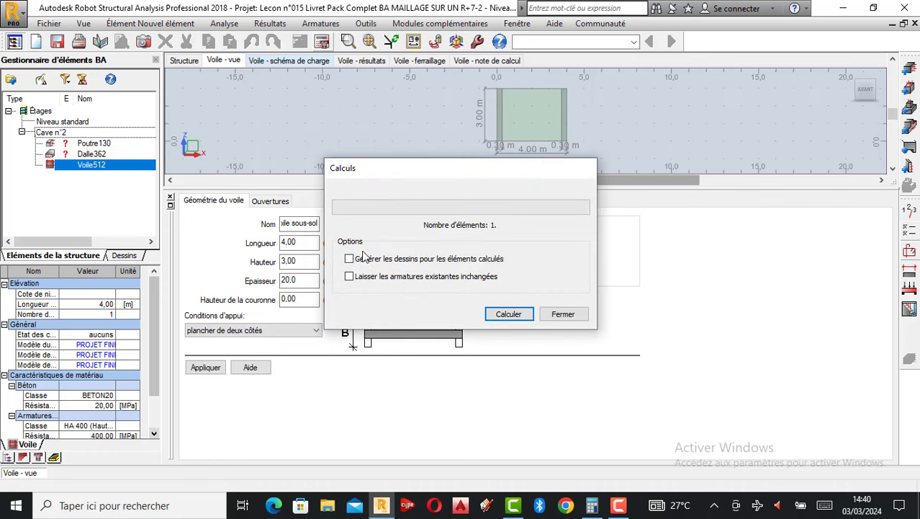
{"action": "left_click", "coordinate": [516, 315]}
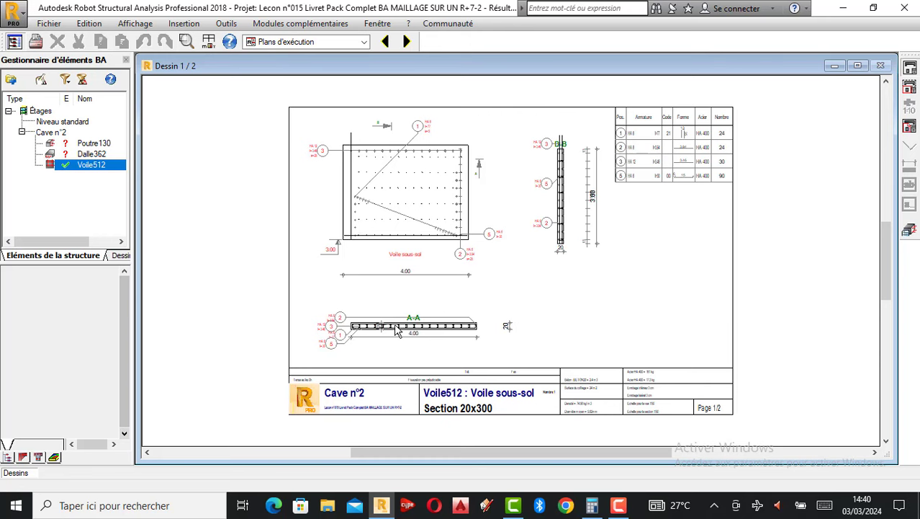
{"action": "scroll", "coordinate": [383, 160], "scroll_direction": "up", "scroll_amount": 5}
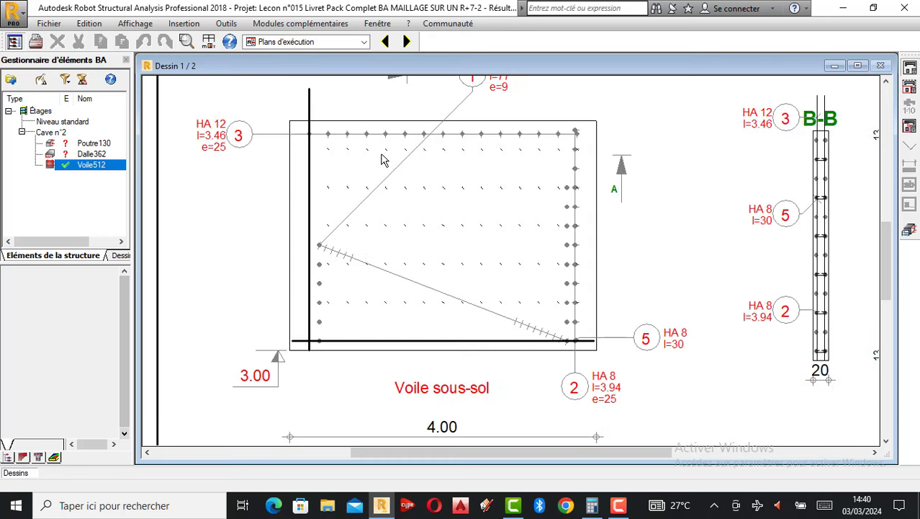
Step: Examine the bar marks, diameters and spacings on the Voile sous-sol elevation of the first execution drawing
{"action": "scroll", "coordinate": [395, 302], "scroll_direction": "down", "scroll_amount": 2}
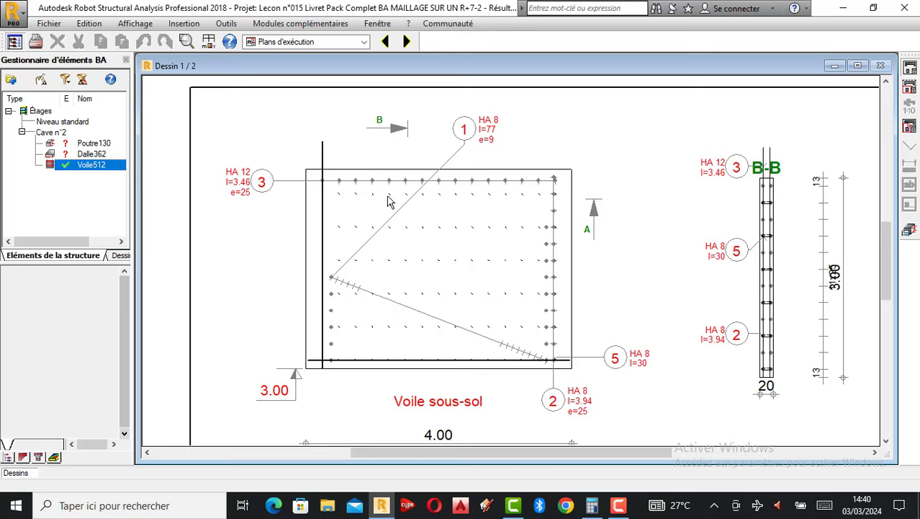
{"action": "left_click", "coordinate": [22, 134]}
{"action": "left_click", "coordinate": [24, 137]}
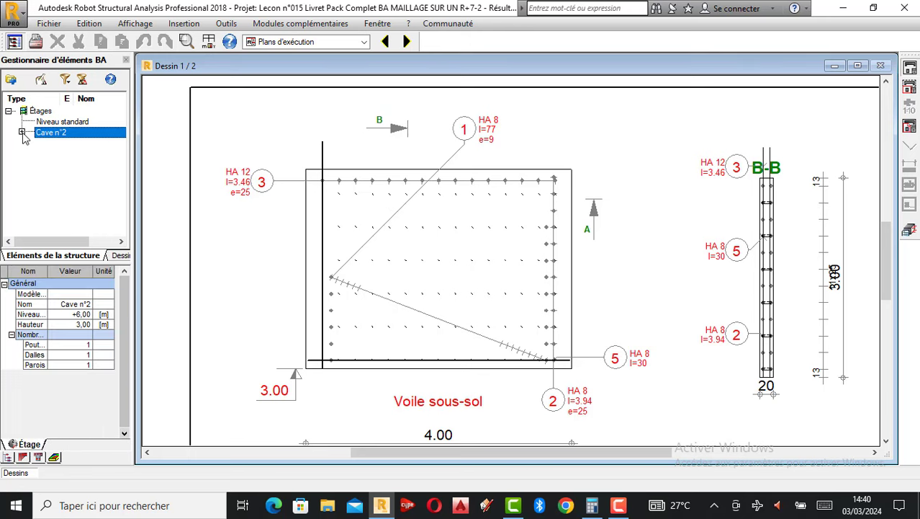
{"action": "left_click", "coordinate": [22, 133]}
{"action": "scroll", "coordinate": [422, 244], "scroll_direction": "down", "scroll_amount": 1}
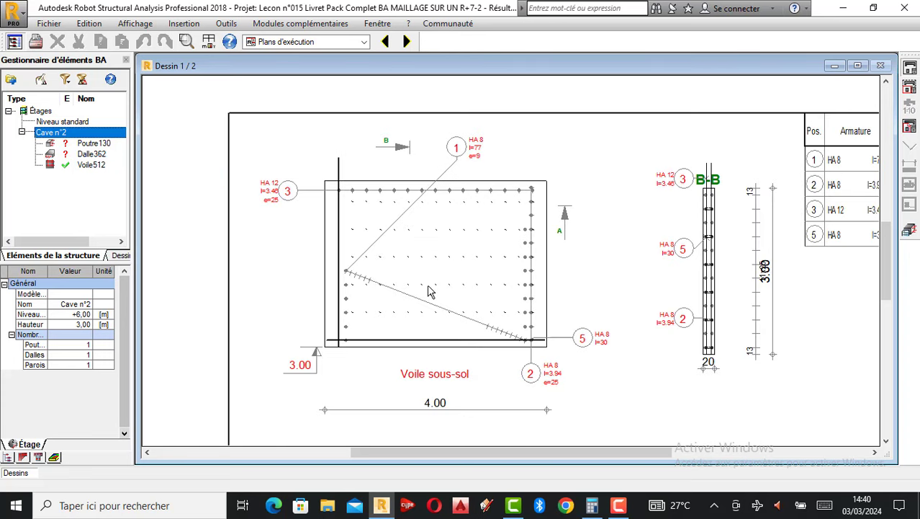
{"action": "scroll", "coordinate": [428, 291], "scroll_direction": "up", "scroll_amount": 1}
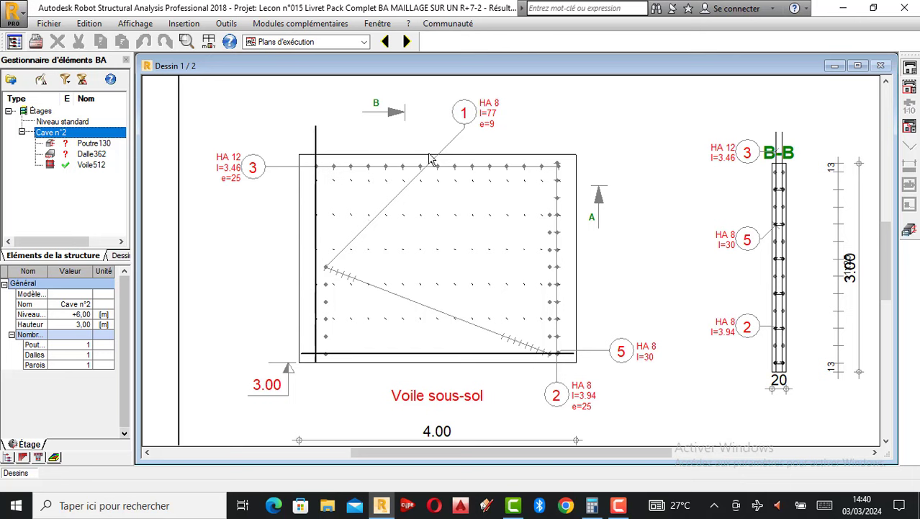
{"action": "scroll", "coordinate": [395, 155], "scroll_direction": "up", "scroll_amount": 1}
{"action": "scroll", "coordinate": [394, 155], "scroll_direction": "down", "scroll_amount": 2}
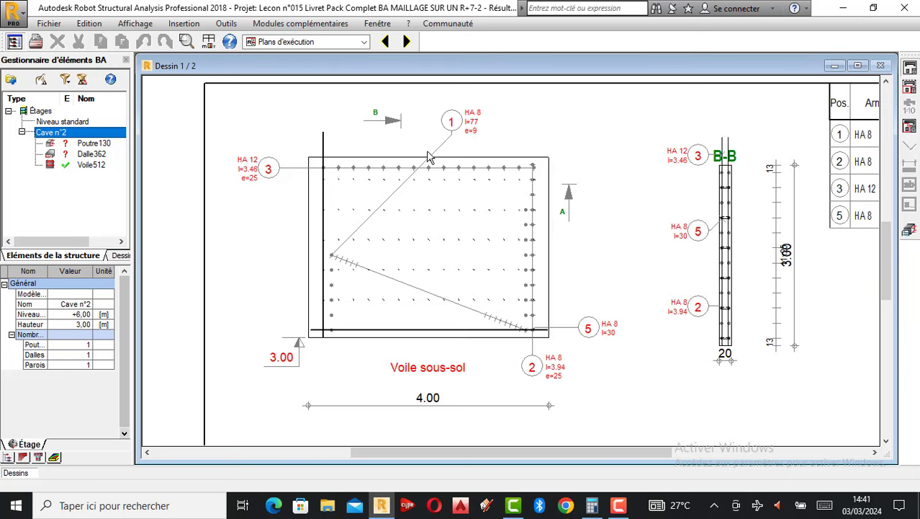
{"action": "scroll", "coordinate": [427, 156], "scroll_direction": "up", "scroll_amount": 1}
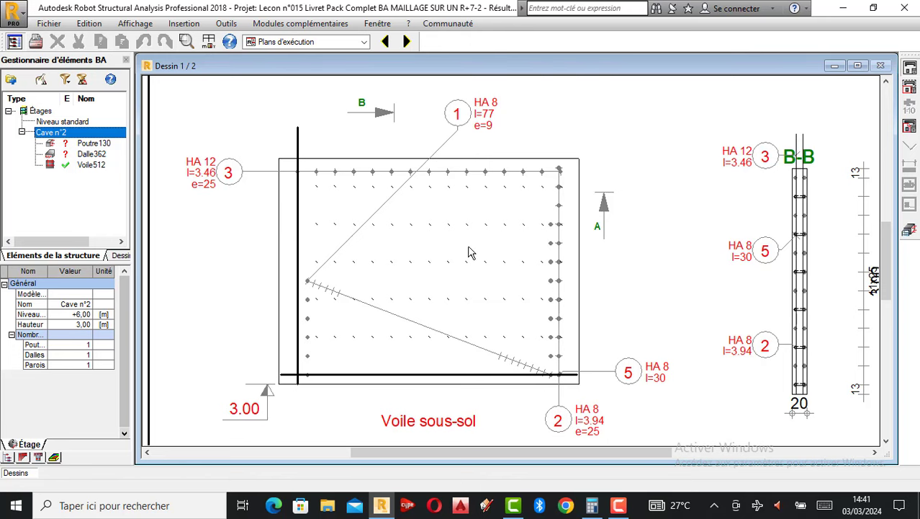
{"action": "scroll", "coordinate": [453, 252], "scroll_direction": "down", "scroll_amount": 1}
{"action": "scroll", "coordinate": [452, 252], "scroll_direction": "down", "scroll_amount": 1}
{"action": "scroll", "coordinate": [478, 208], "scroll_direction": "up", "scroll_amount": 1}
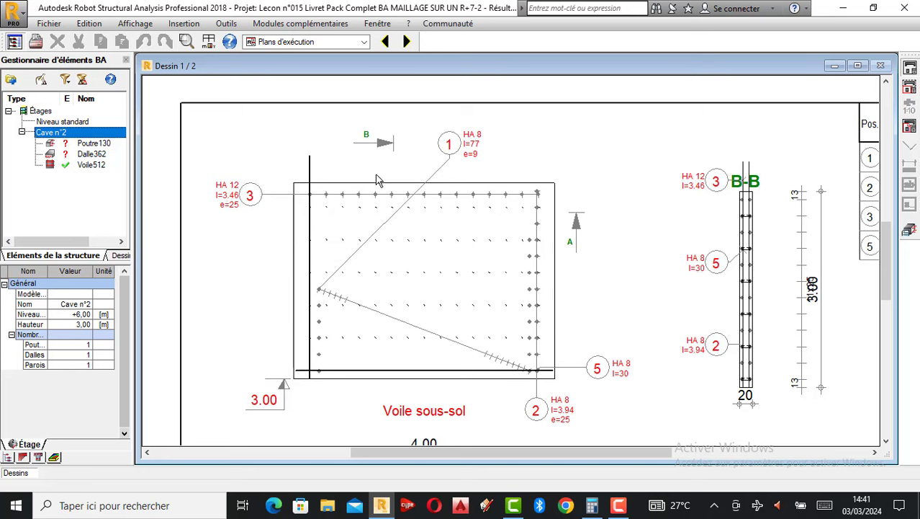
{"action": "scroll", "coordinate": [376, 179], "scroll_direction": "down", "scroll_amount": 2}
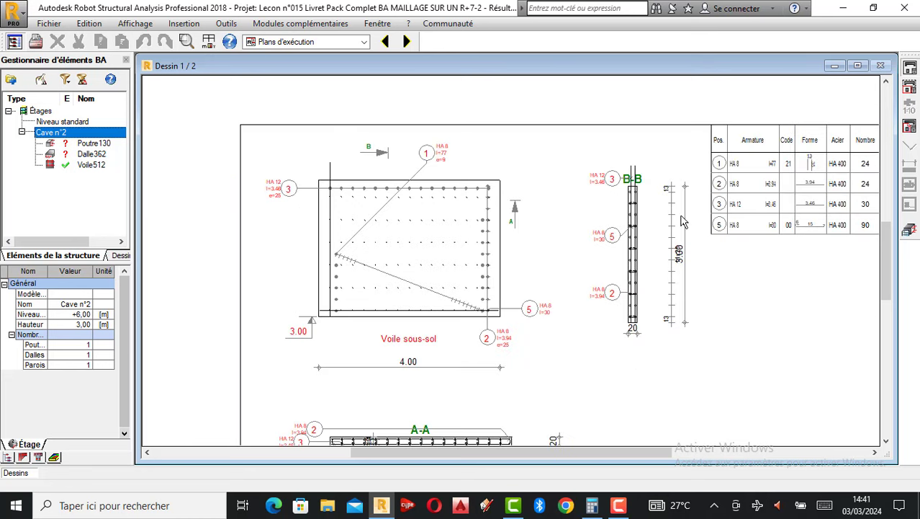
{"action": "scroll", "coordinate": [461, 321], "scroll_direction": "up", "scroll_amount": 1}
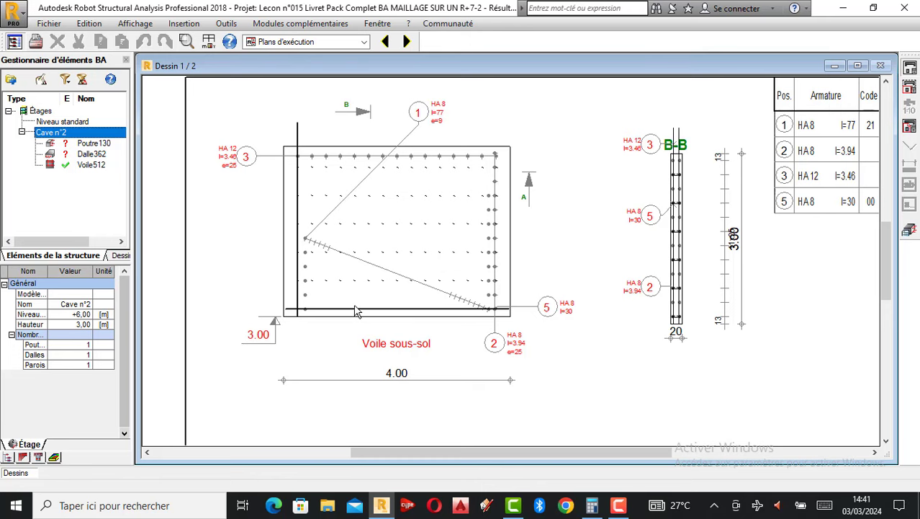
{"action": "scroll", "coordinate": [397, 308], "scroll_direction": "down", "scroll_amount": 1}
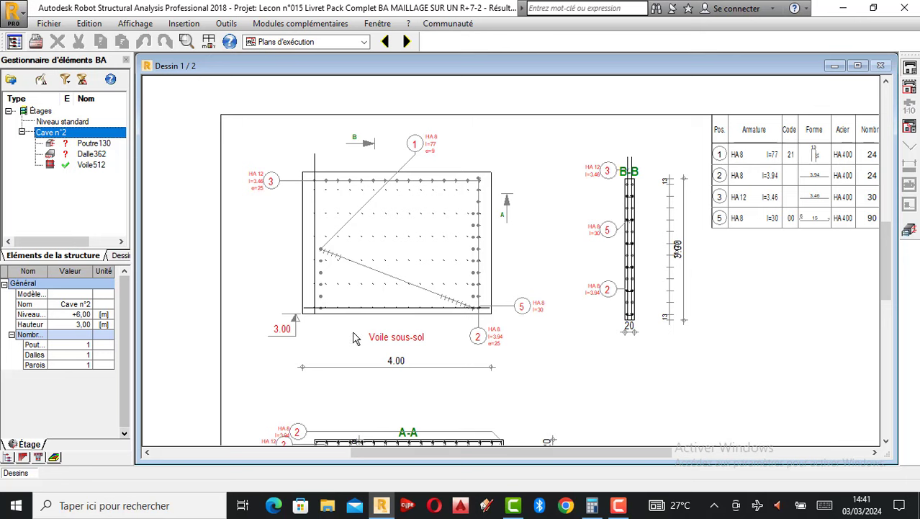
Step: Examine the reinforcement in sections A-A and B-B of the basement wall on the first drawing sheet
{"action": "scroll", "coordinate": [360, 335], "scroll_direction": "down", "scroll_amount": 2}
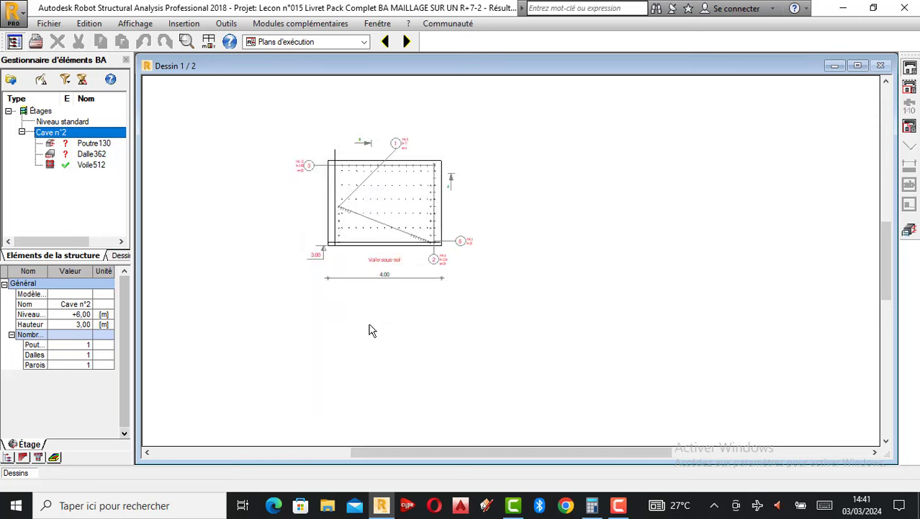
{"action": "scroll", "coordinate": [371, 335], "scroll_direction": "up", "scroll_amount": 3}
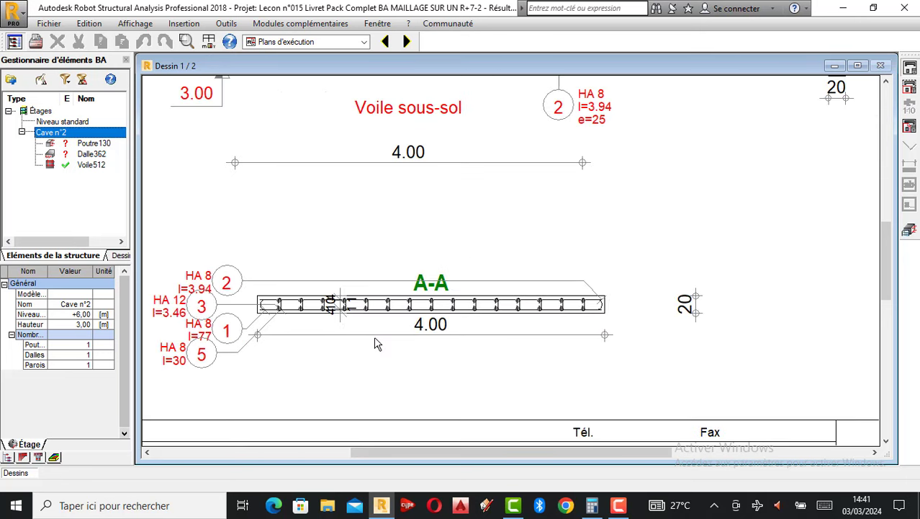
{"action": "scroll", "coordinate": [374, 343], "scroll_direction": "down", "scroll_amount": 3}
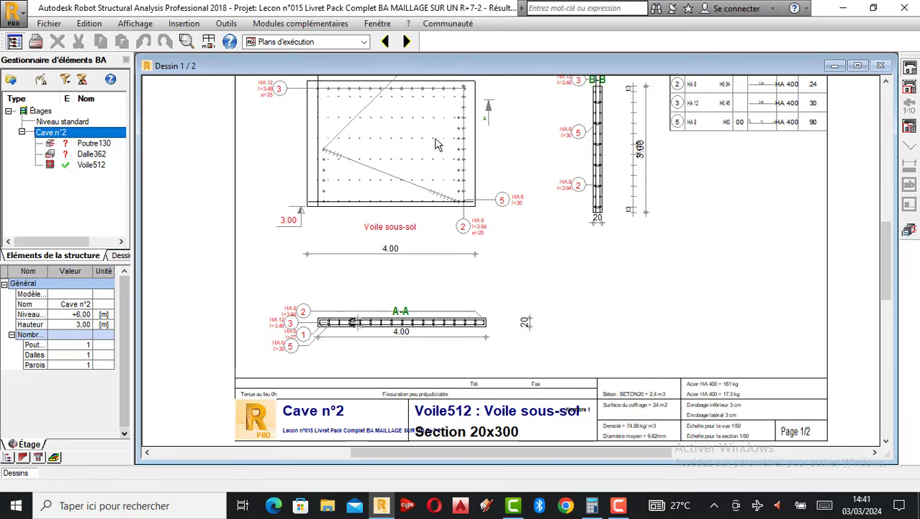
{"action": "scroll", "coordinate": [431, 166], "scroll_direction": "up", "scroll_amount": 4}
{"action": "scroll", "coordinate": [425, 198], "scroll_direction": "down", "scroll_amount": 2}
{"action": "scroll", "coordinate": [432, 205], "scroll_direction": "up", "scroll_amount": 3}
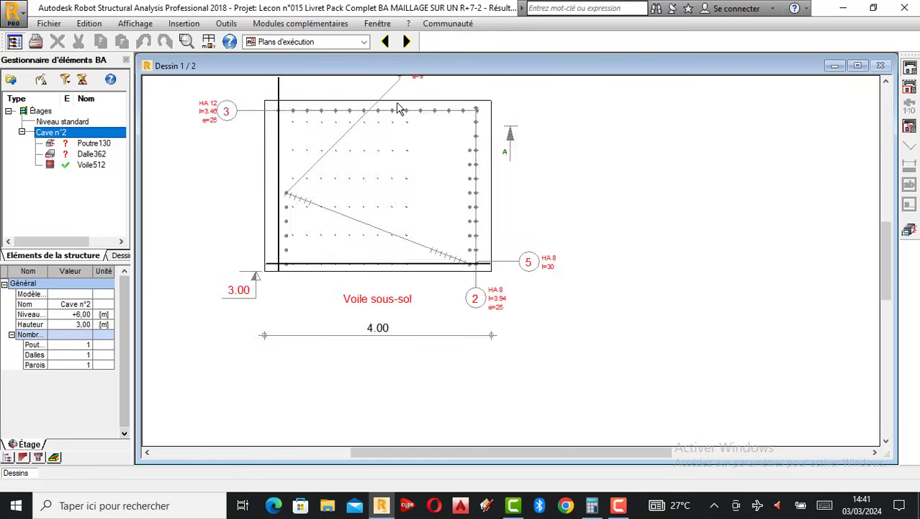
{"action": "scroll", "coordinate": [442, 216], "scroll_direction": "down", "scroll_amount": 1}
{"action": "scroll", "coordinate": [475, 195], "scroll_direction": "up", "scroll_amount": 5}
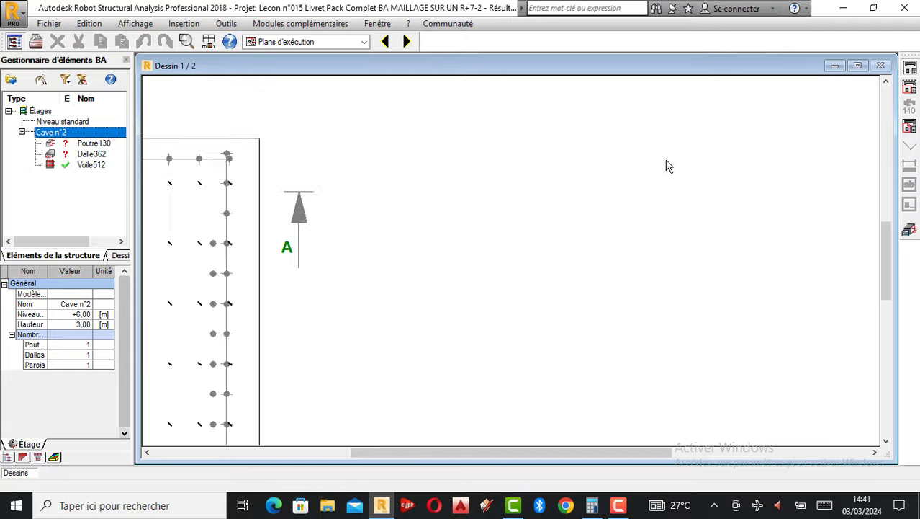
{"action": "scroll", "coordinate": [468, 122], "scroll_direction": "down", "scroll_amount": 1}
{"action": "scroll", "coordinate": [498, 156], "scroll_direction": "down", "scroll_amount": 2}
{"action": "scroll", "coordinate": [530, 188], "scroll_direction": "up", "scroll_amount": 2}
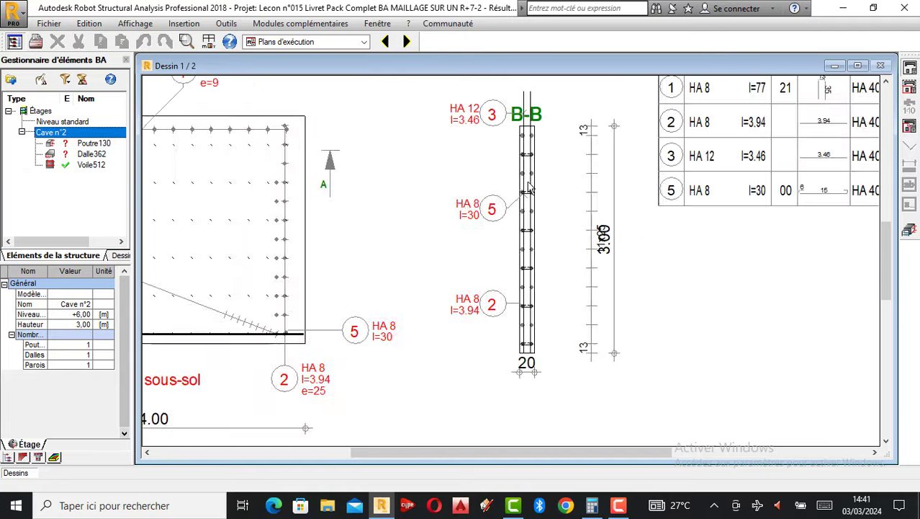
{"action": "scroll", "coordinate": [508, 149], "scroll_direction": "down", "scroll_amount": 1}
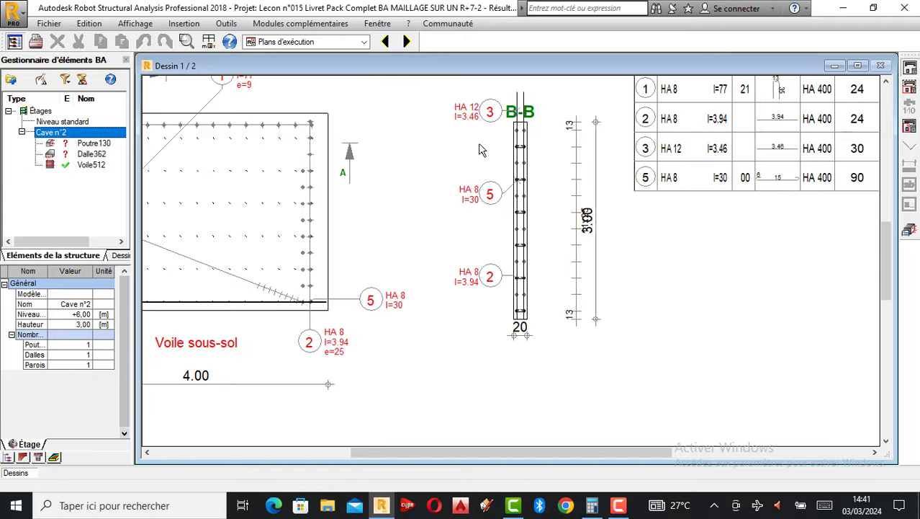
{"action": "scroll", "coordinate": [518, 162], "scroll_direction": "down", "scroll_amount": 1}
{"action": "scroll", "coordinate": [536, 173], "scroll_direction": "down", "scroll_amount": 1}
{"action": "scroll", "coordinate": [232, 137], "scroll_direction": "up", "scroll_amount": 1}
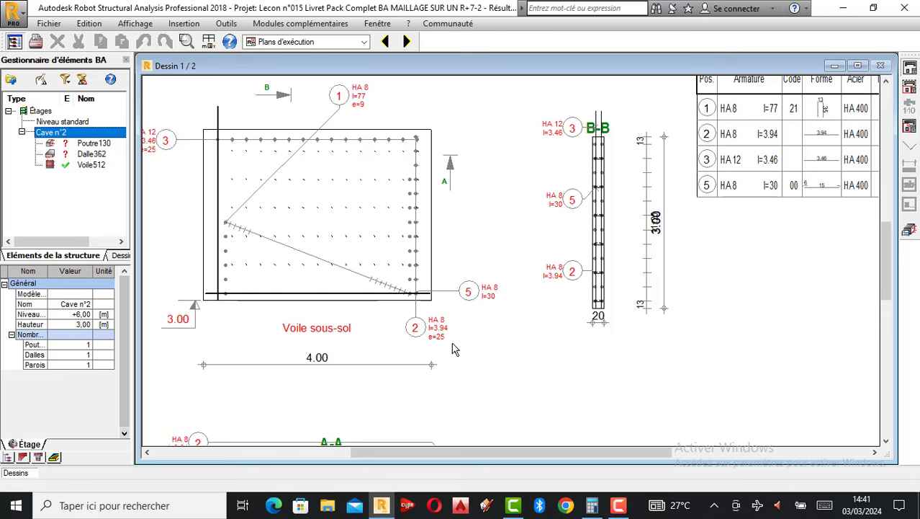
Step: Inspect the HA 12 bars of mark 3 and the surrounding bars on the wall elevation up close
{"action": "scroll", "coordinate": [468, 344], "scroll_direction": "up", "scroll_amount": 3}
{"action": "scroll", "coordinate": [465, 371], "scroll_direction": "down", "scroll_amount": 1}
{"action": "scroll", "coordinate": [465, 371], "scroll_direction": "down", "scroll_amount": 2}
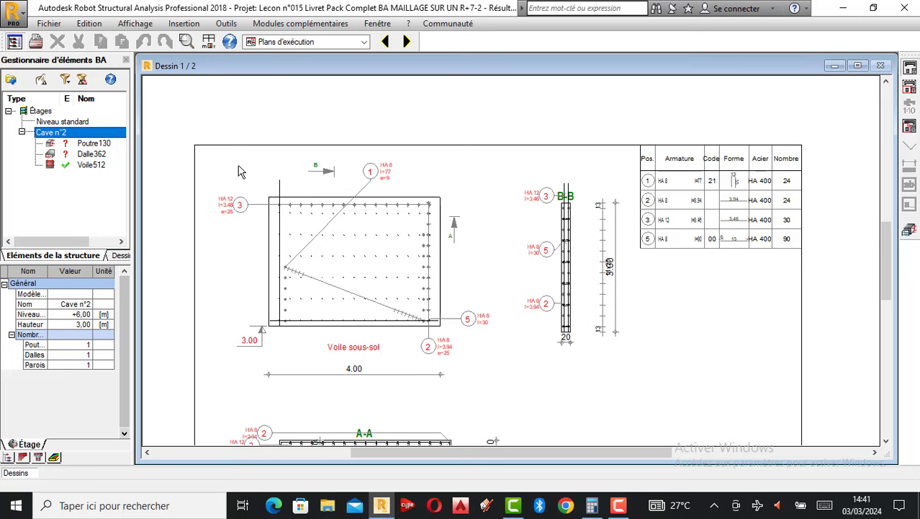
{"action": "scroll", "coordinate": [241, 174], "scroll_direction": "up", "scroll_amount": 1}
{"action": "scroll", "coordinate": [228, 233], "scroll_direction": "up", "scroll_amount": 1}
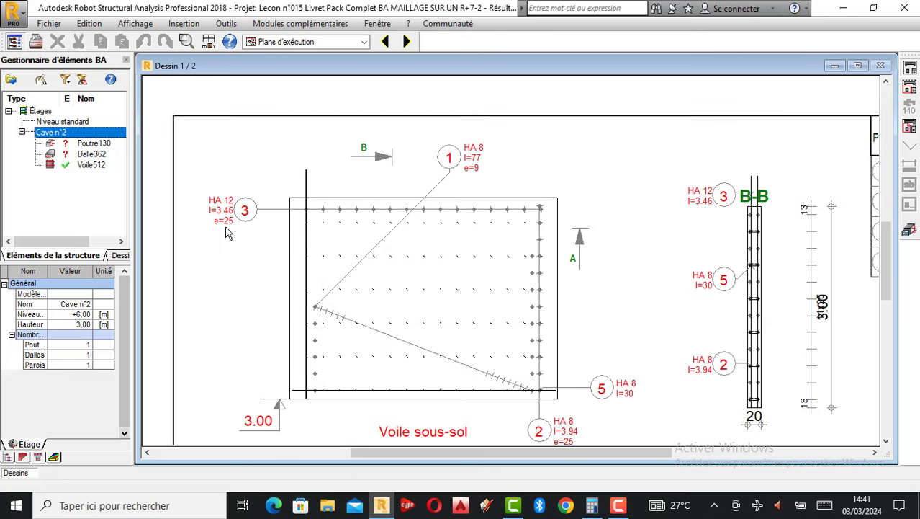
{"action": "scroll", "coordinate": [229, 232], "scroll_direction": "up", "scroll_amount": 1}
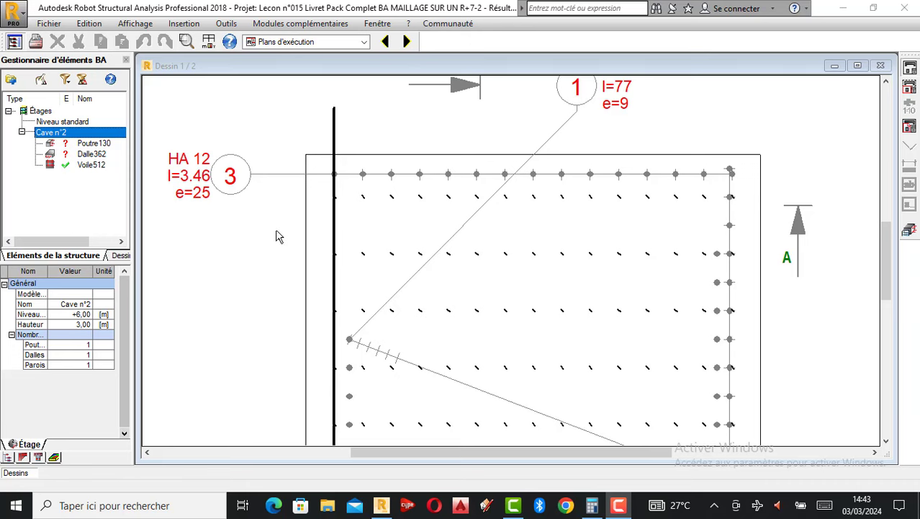
{"action": "scroll", "coordinate": [487, 253], "scroll_direction": "down", "scroll_amount": 2}
{"action": "scroll", "coordinate": [438, 247], "scroll_direction": "down", "scroll_amount": 2}
{"action": "scroll", "coordinate": [468, 208], "scroll_direction": "up", "scroll_amount": 2}
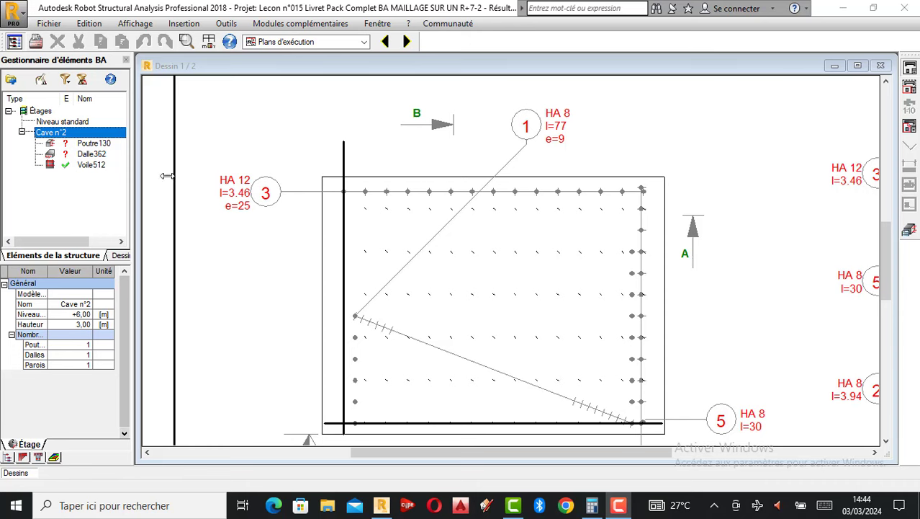
{"action": "scroll", "coordinate": [385, 217], "scroll_direction": "down", "scroll_amount": 5}
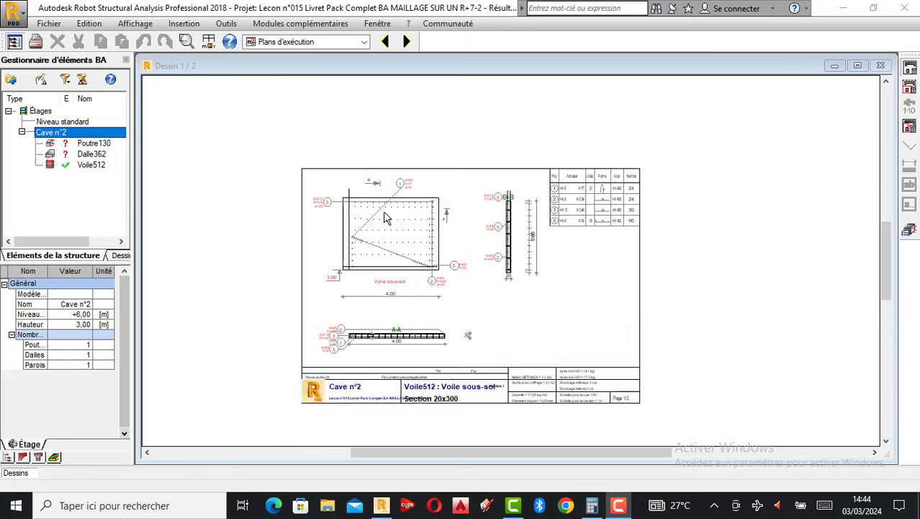
{"action": "scroll", "coordinate": [386, 217], "scroll_direction": "up", "scroll_amount": 4}
{"action": "scroll", "coordinate": [411, 230], "scroll_direction": "down", "scroll_amount": 1}
{"action": "scroll", "coordinate": [378, 220], "scroll_direction": "up", "scroll_amount": 1}
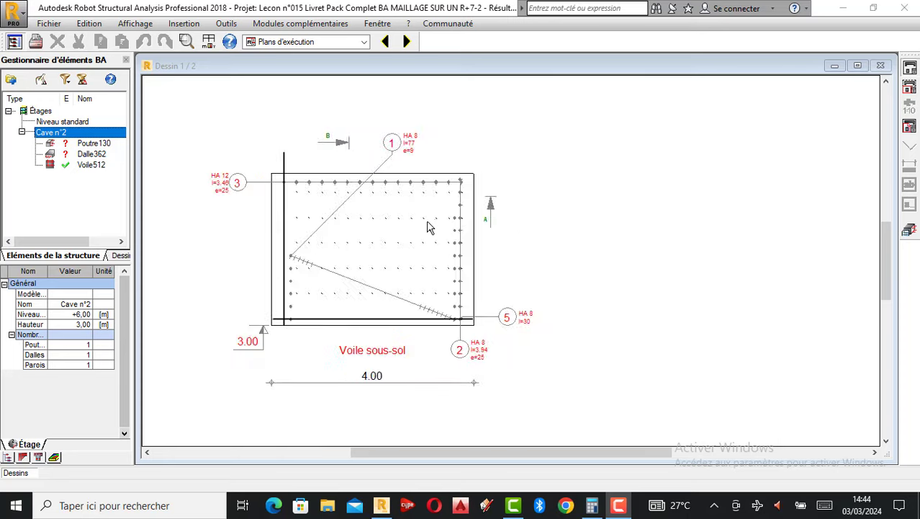
{"action": "scroll", "coordinate": [429, 227], "scroll_direction": "up", "scroll_amount": 1}
Step: View the second execution drawing with sections C-C and D-D, and return to the first sheet's wall elevation
{"action": "left_click", "coordinate": [406, 42]}
{"action": "scroll", "coordinate": [412, 170], "scroll_direction": "up", "scroll_amount": 4}
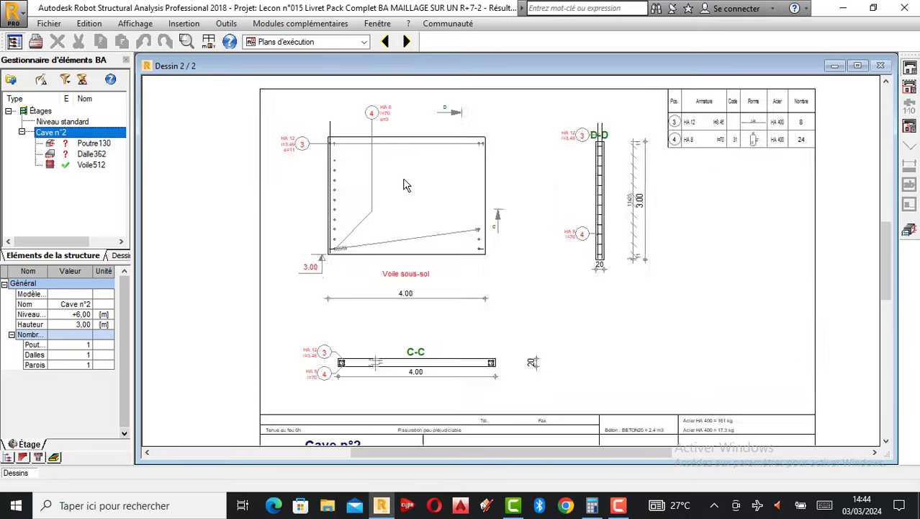
{"action": "left_click", "coordinate": [409, 43]}
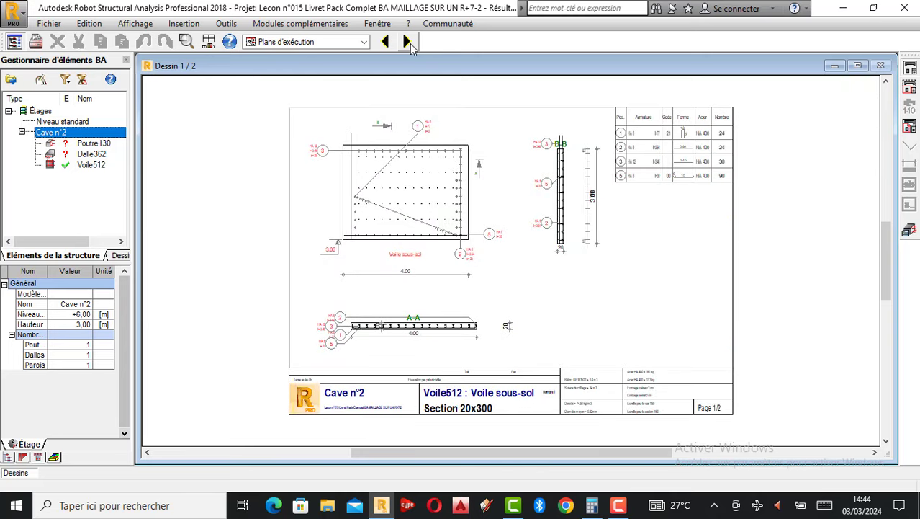
{"action": "scroll", "coordinate": [403, 189], "scroll_direction": "up", "scroll_amount": 4}
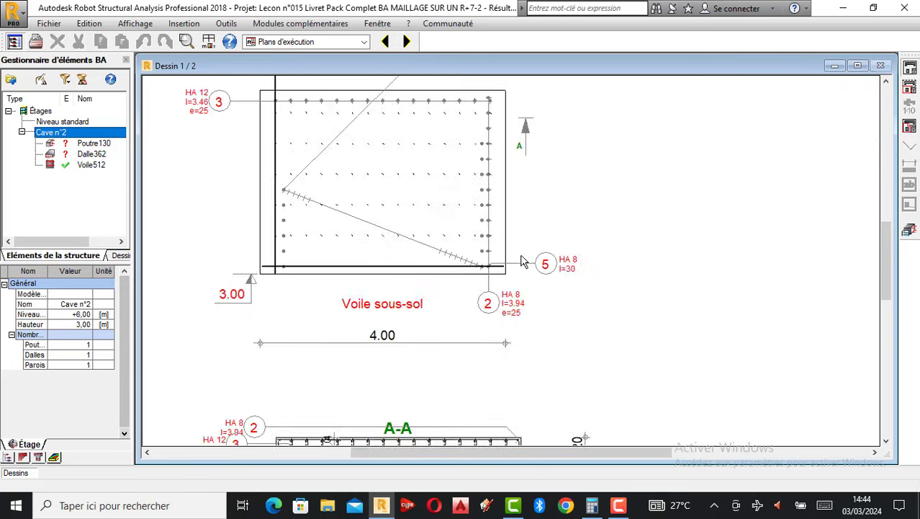
Step: Return to the model of Voile512 and limit its edge reinforcement's transverse bar spacing to 20 cm in the reinforcement pattern
{"action": "left_click", "coordinate": [909, 231]}
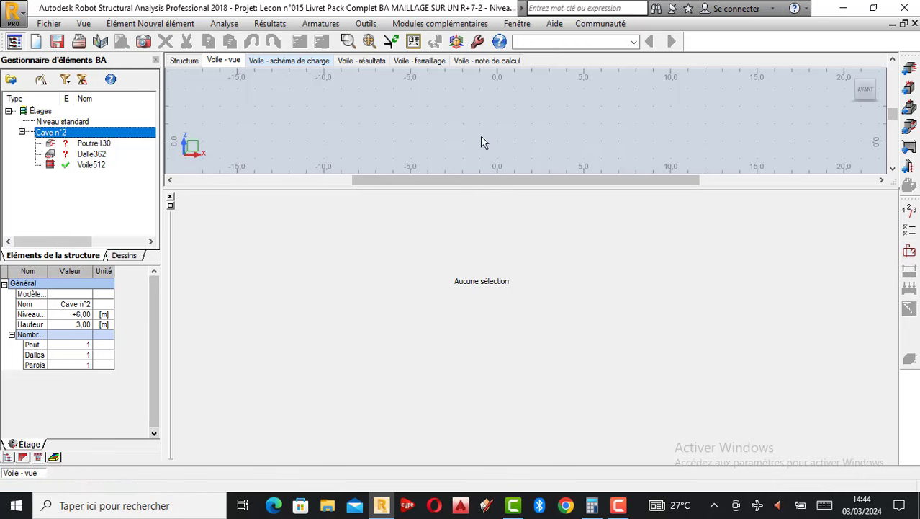
{"action": "left_click", "coordinate": [93, 165]}
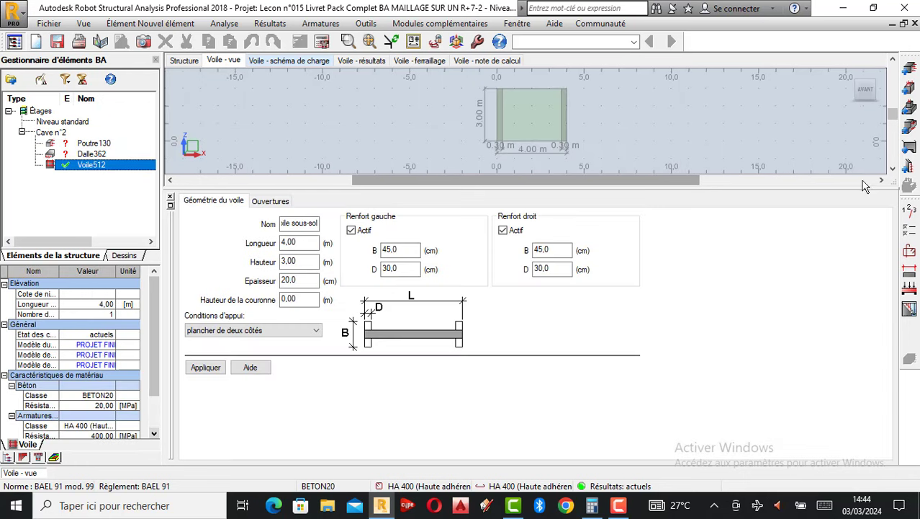
{"action": "left_click", "coordinate": [910, 253]}
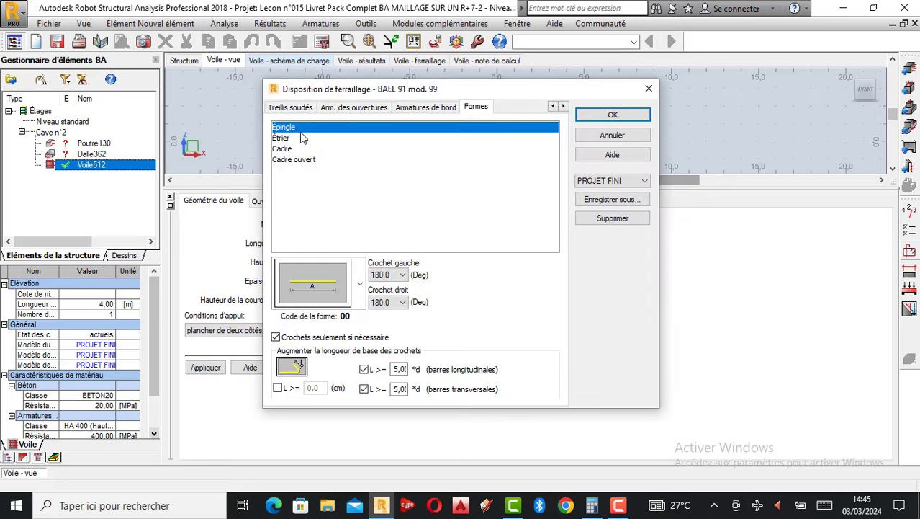
{"action": "left_click", "coordinate": [292, 108]}
{"action": "left_click", "coordinate": [322, 110]}
{"action": "left_click", "coordinate": [409, 109]}
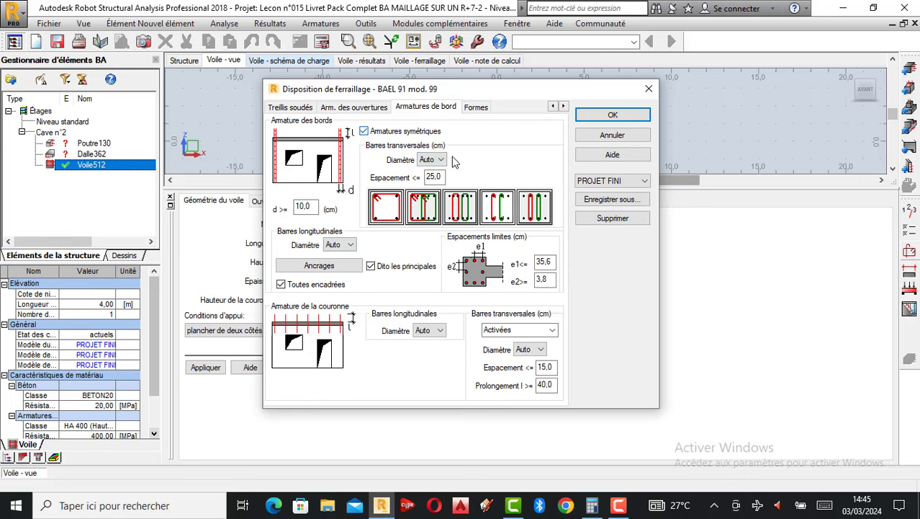
{"action": "double_click", "coordinate": [432, 176]}
{"action": "type", "text": "20"}
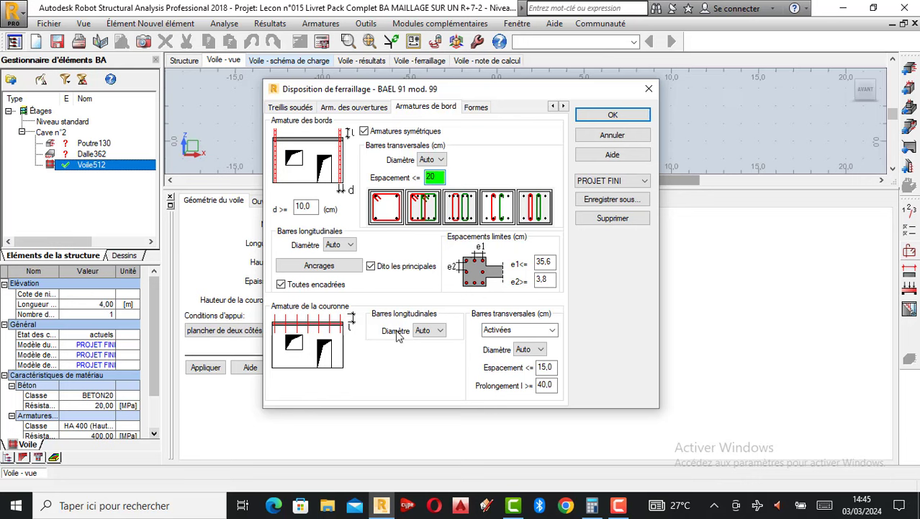
Step: Change the maximum transverse bar spacing of the crown reinforcement, check the bar shapes and accept the reinforcement pattern
{"action": "double_click", "coordinate": [546, 367]}
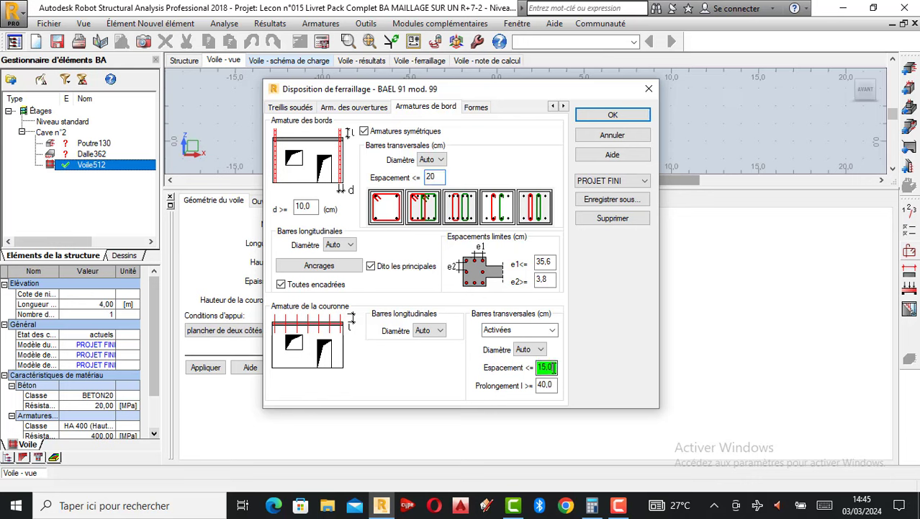
{"action": "type", "text": "2"}
{"action": "left_click", "coordinate": [476, 107]}
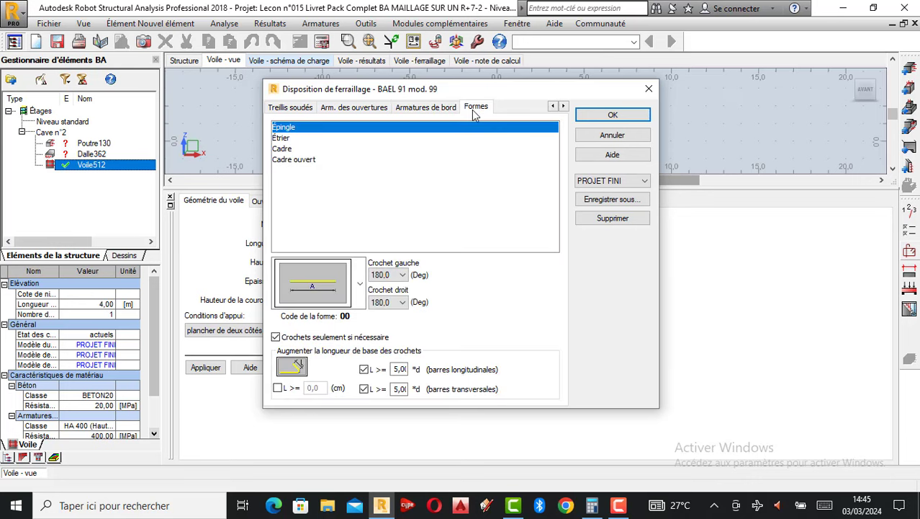
{"action": "left_click", "coordinate": [611, 114]}
Step: Recalculate Voile512's reinforcement with drawings generated and inspect the wall elevation and section A-A on the first execution drawing
{"action": "left_click", "coordinate": [322, 41]}
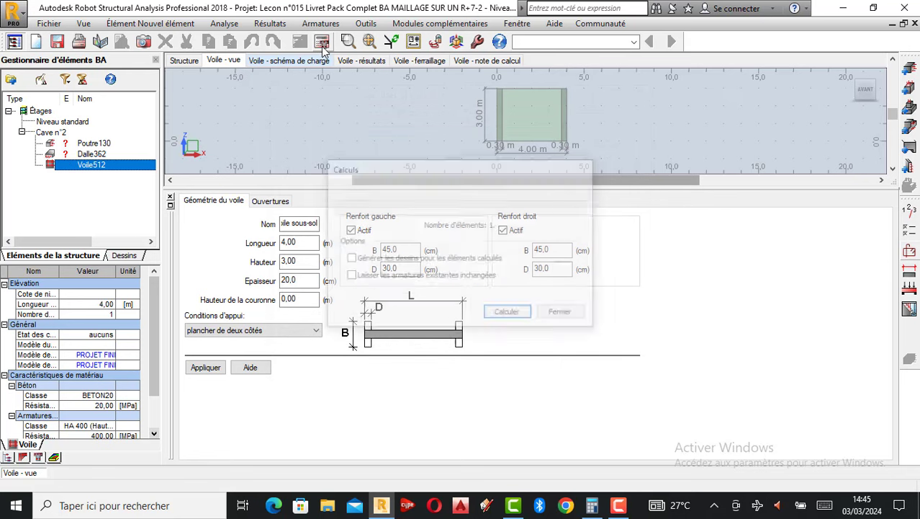
{"action": "left_click", "coordinate": [504, 315]}
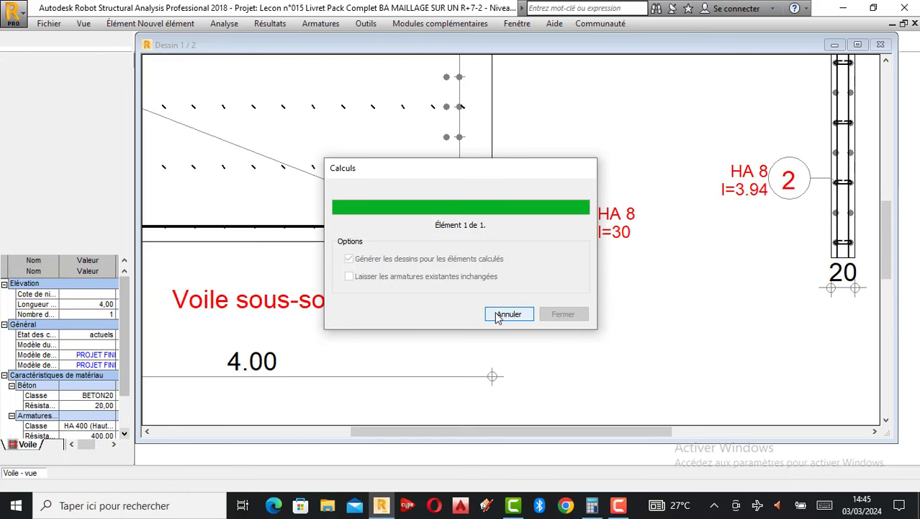
{"action": "scroll", "coordinate": [454, 206], "scroll_direction": "up", "scroll_amount": 5}
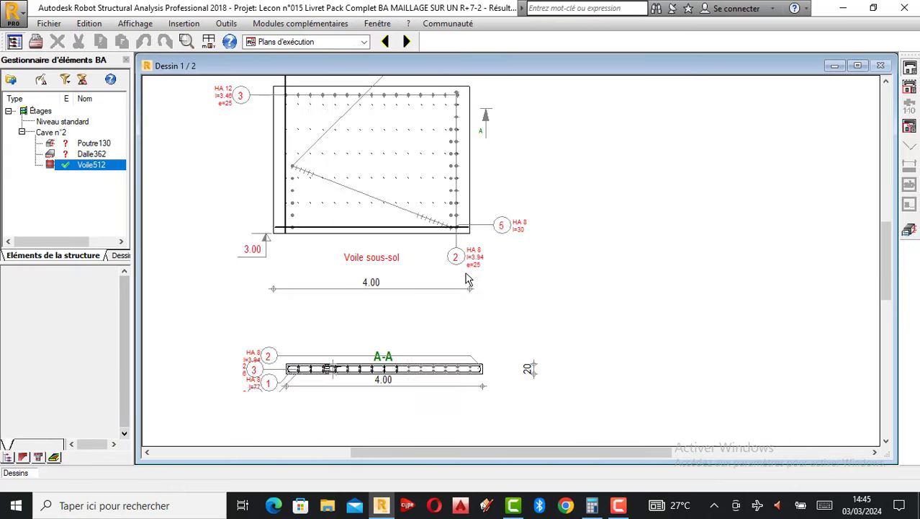
{"action": "scroll", "coordinate": [473, 281], "scroll_direction": "down", "scroll_amount": 3}
{"action": "scroll", "coordinate": [783, 214], "scroll_direction": "up", "scroll_amount": 1}
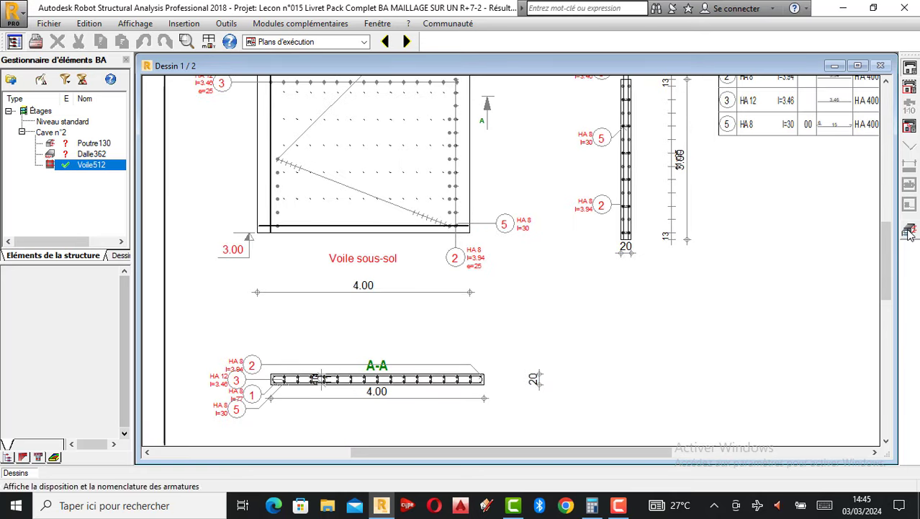
Step: Return to the wall model, review the concrete, longitudinal steel, transverse steel and welded mesh calculation options, and accept them
{"action": "left_click", "coordinate": [909, 226]}
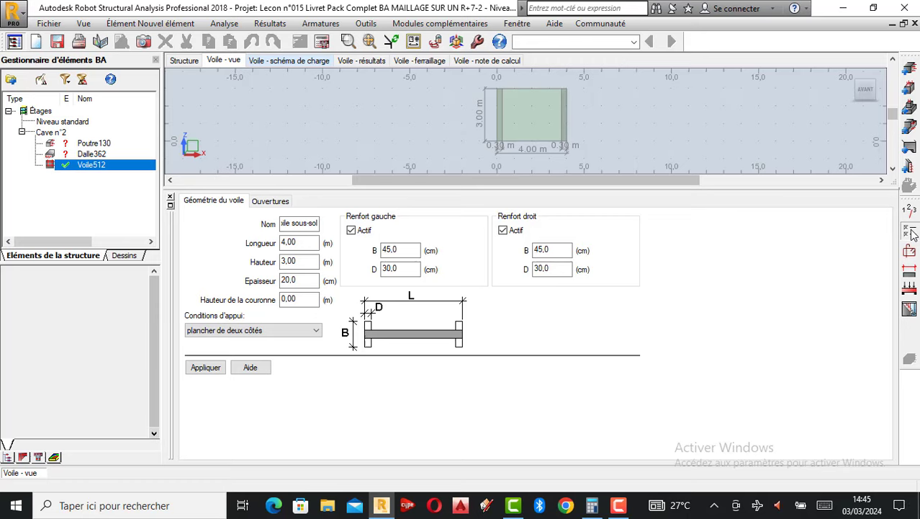
{"action": "left_click", "coordinate": [911, 233]}
{"action": "left_click", "coordinate": [286, 56]}
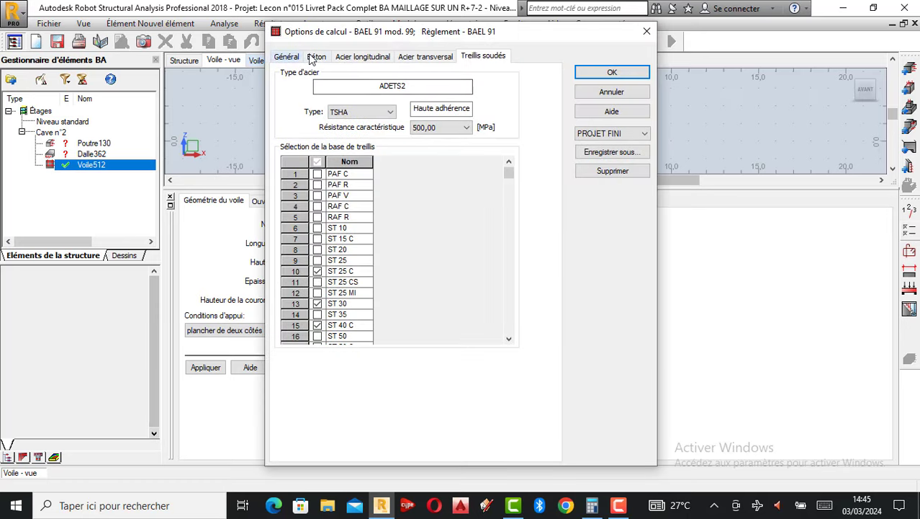
{"action": "left_click", "coordinate": [317, 56]}
{"action": "left_click", "coordinate": [358, 58]}
{"action": "left_click", "coordinate": [425, 56]}
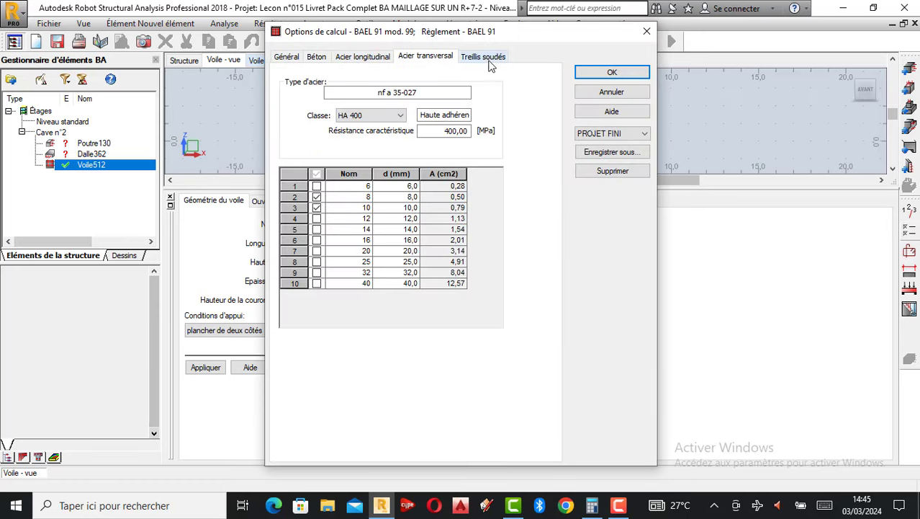
{"action": "left_click", "coordinate": [484, 56]}
{"action": "left_click", "coordinate": [612, 72]}
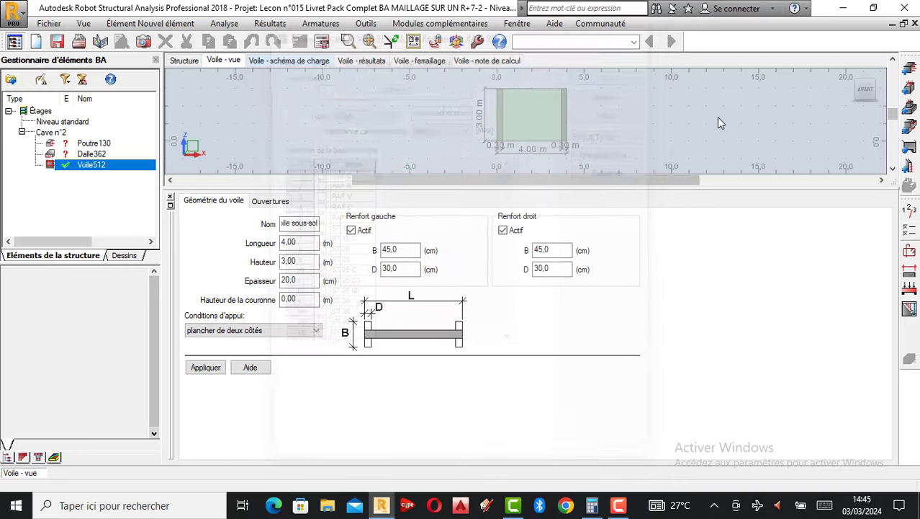
Step: Review the mesh and opening settings of the reinforcement pattern and limit the crown reinforcement's transverse bar spacing to 20 cm
{"action": "left_click", "coordinate": [911, 252]}
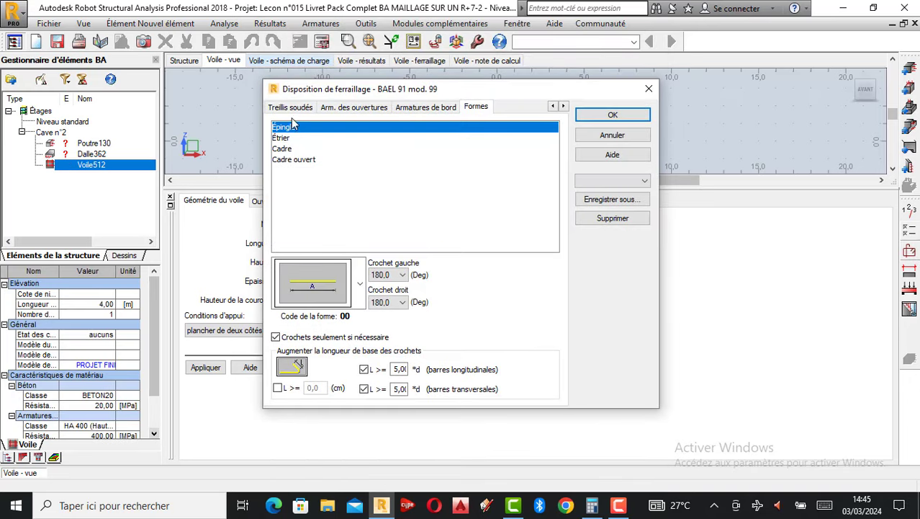
{"action": "left_click", "coordinate": [283, 107]}
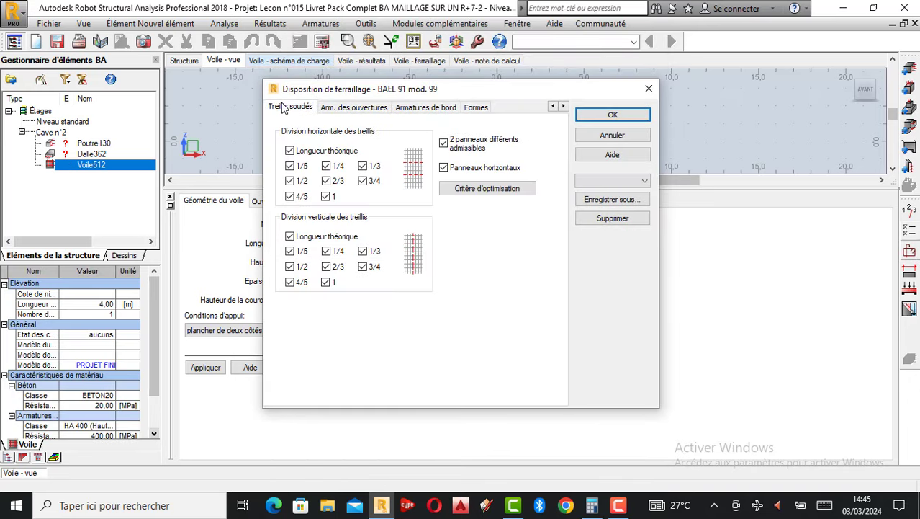
{"action": "left_click", "coordinate": [335, 108]}
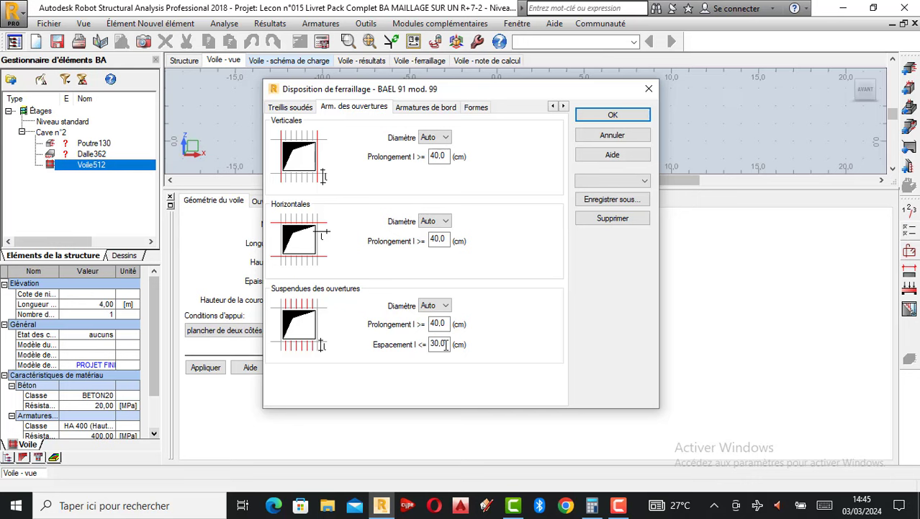
{"action": "left_click_drag", "start_coordinate": [446, 345], "coordinate": [410, 340]}
{"action": "left_click", "coordinate": [408, 107]}
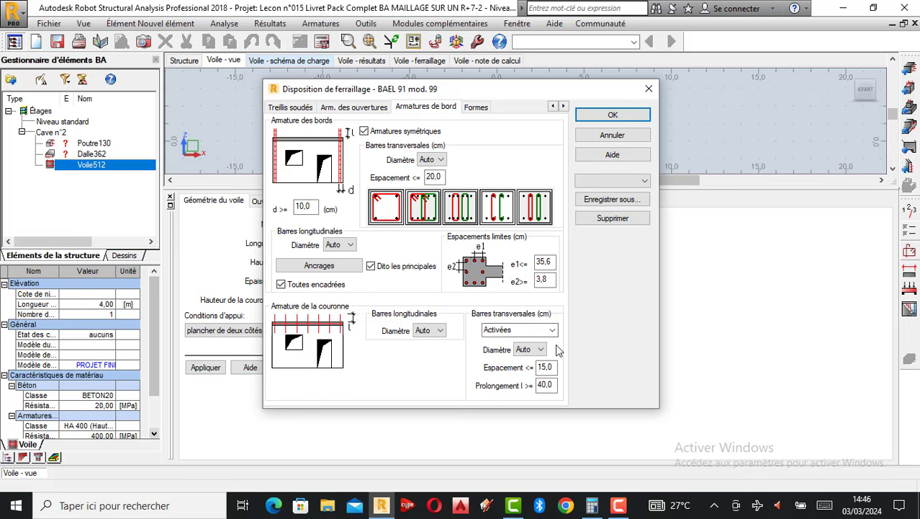
{"action": "left_click_drag", "start_coordinate": [549, 375], "coordinate": [508, 369]}
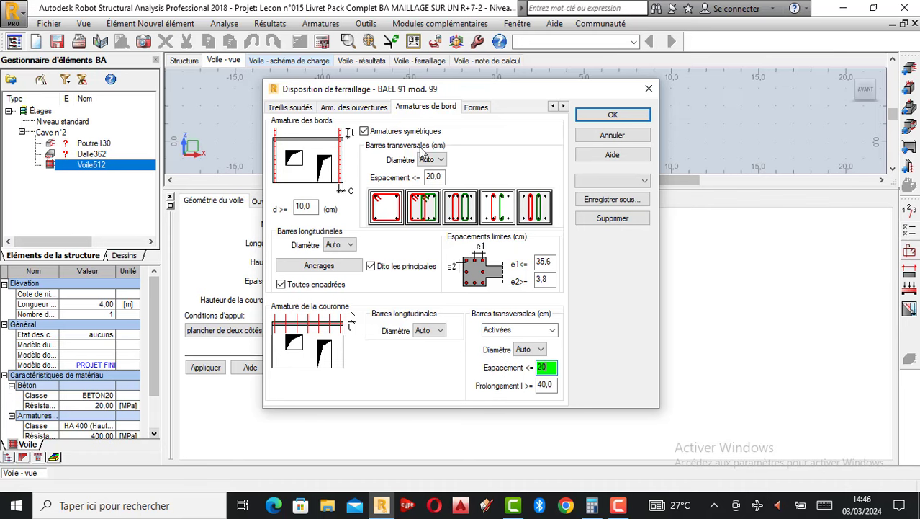
{"action": "left_click", "coordinate": [612, 115]}
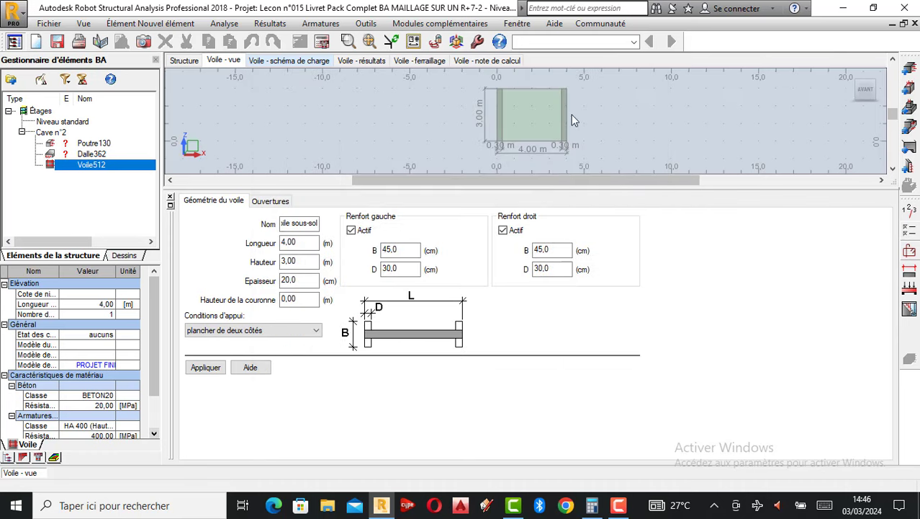
Step: Recalculate the wall with drawings for the calculated elements and examine the bars on the new elevation up close
{"action": "left_click", "coordinate": [320, 41]}
{"action": "left_click", "coordinate": [349, 258]}
{"action": "left_click", "coordinate": [506, 314]}
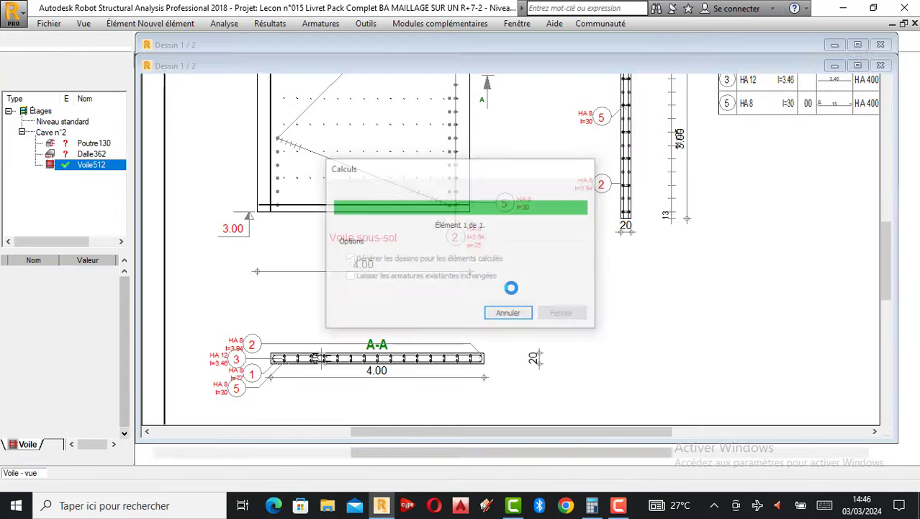
{"action": "scroll", "coordinate": [490, 270], "scroll_direction": "up", "scroll_amount": 3}
{"action": "scroll", "coordinate": [328, 176], "scroll_direction": "up", "scroll_amount": 3}
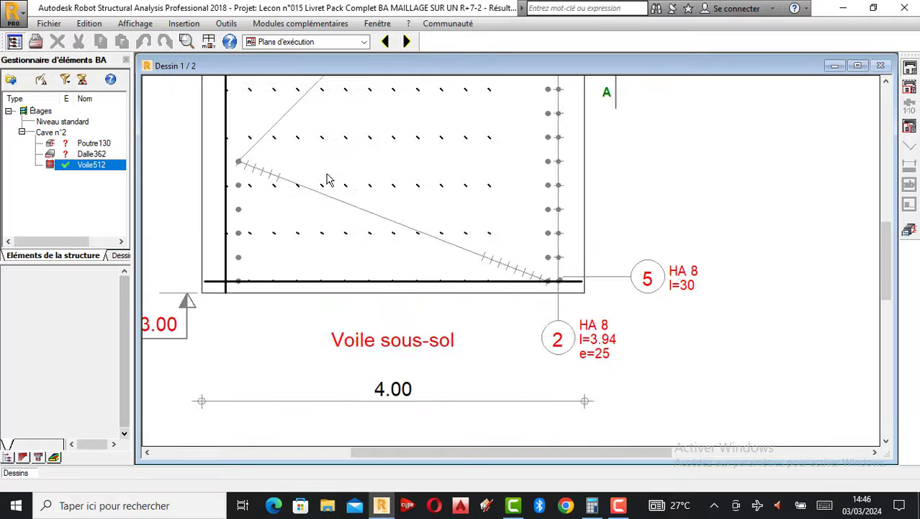
{"action": "scroll", "coordinate": [299, 220], "scroll_direction": "down", "scroll_amount": 3}
{"action": "scroll", "coordinate": [435, 177], "scroll_direction": "up", "scroll_amount": 2}
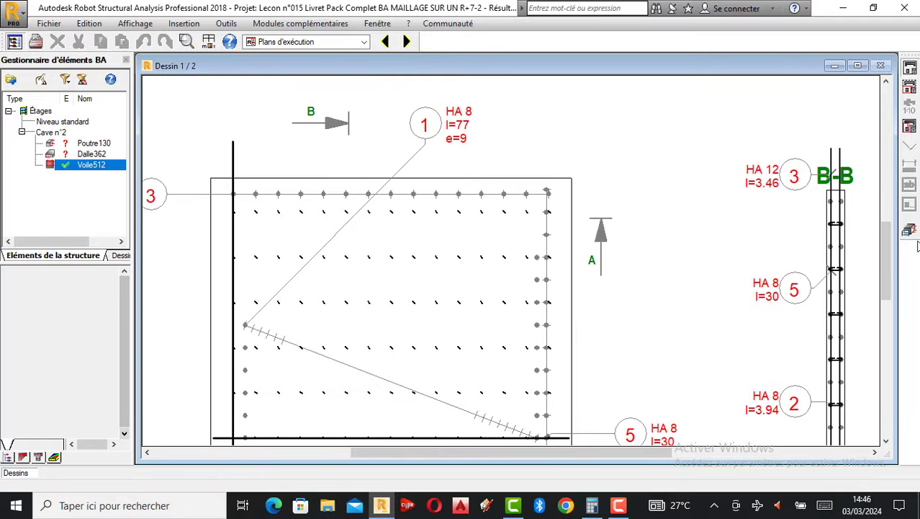
Step: Return to the wall model and set the edge reinforcement's limit spacings e1 and e2 to 20 cm in the reinforcement pattern
{"action": "left_click", "coordinate": [910, 229]}
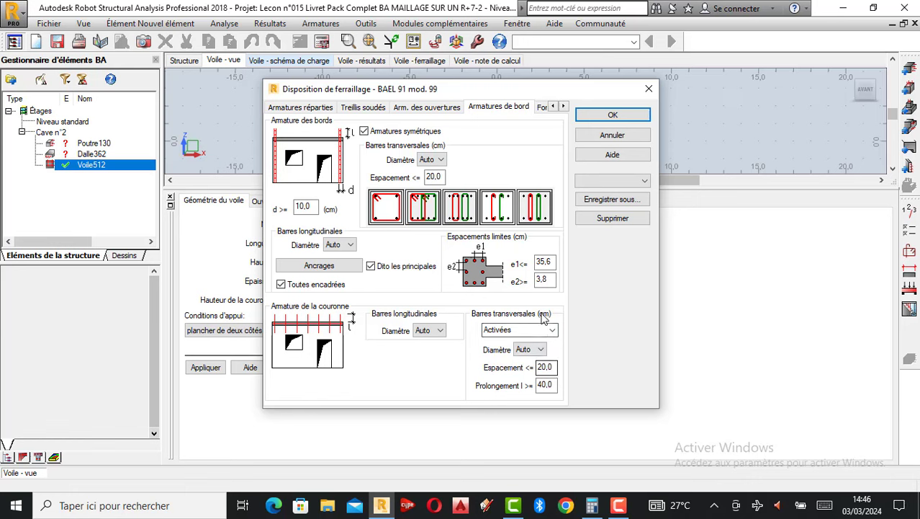
{"action": "double_click", "coordinate": [535, 265]}
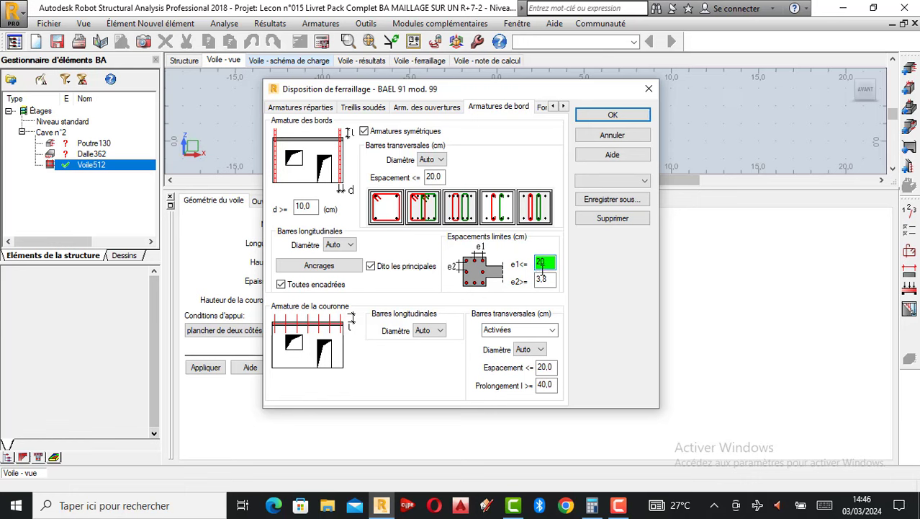
{"action": "double_click", "coordinate": [541, 280]}
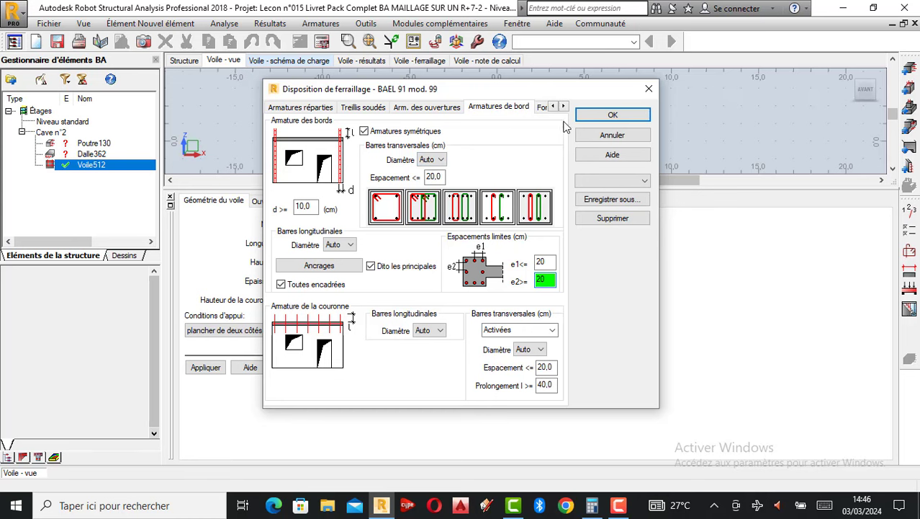
{"action": "left_click", "coordinate": [611, 116]}
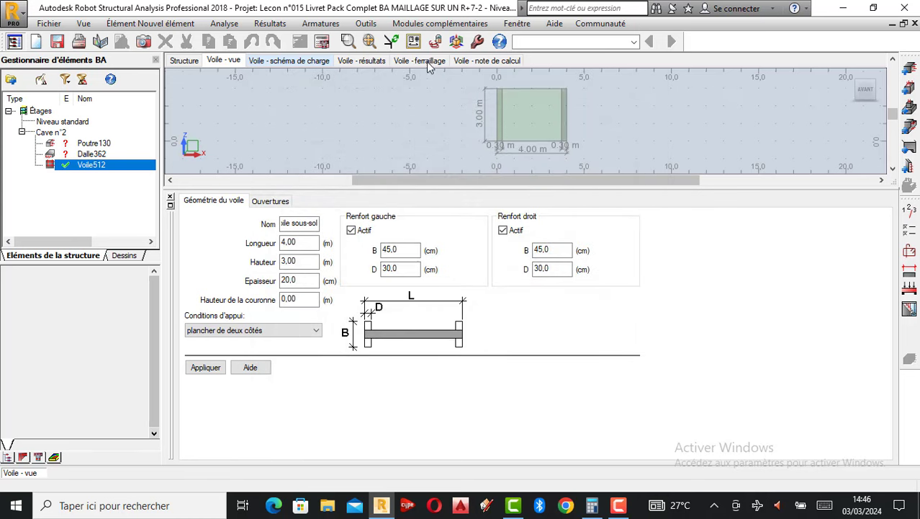
Step: Recalculate the wall's reinforcement with the new limit spacings, generate its drawings, and close the calculation error list
{"action": "left_click", "coordinate": [323, 42]}
{"action": "left_click", "coordinate": [352, 258]}
{"action": "left_click", "coordinate": [495, 314]}
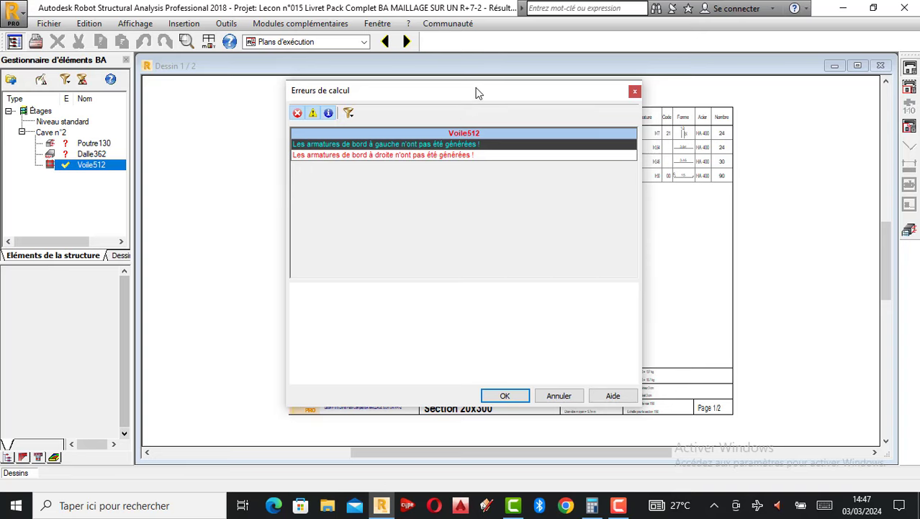
{"action": "mouse_move", "coordinate": [475, 92]}
{"action": "left_mouse_down"}
{"action": "mouse_move", "coordinate": [306, 130]}
{"action": "mouse_move", "coordinate": [226, 132]}
{"action": "left_mouse_up"}
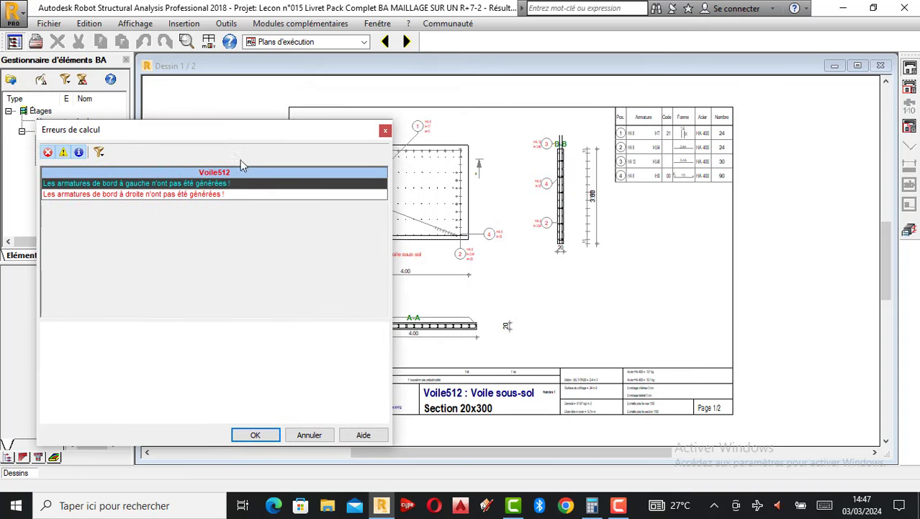
{"action": "left_click", "coordinate": [386, 131]}
Step: Set the edge reinforcement's limit spacings e1 and e2 to 25 cm and the crown's maximum transverse bar spacing to 15 cm
{"action": "left_click", "coordinate": [911, 233]}
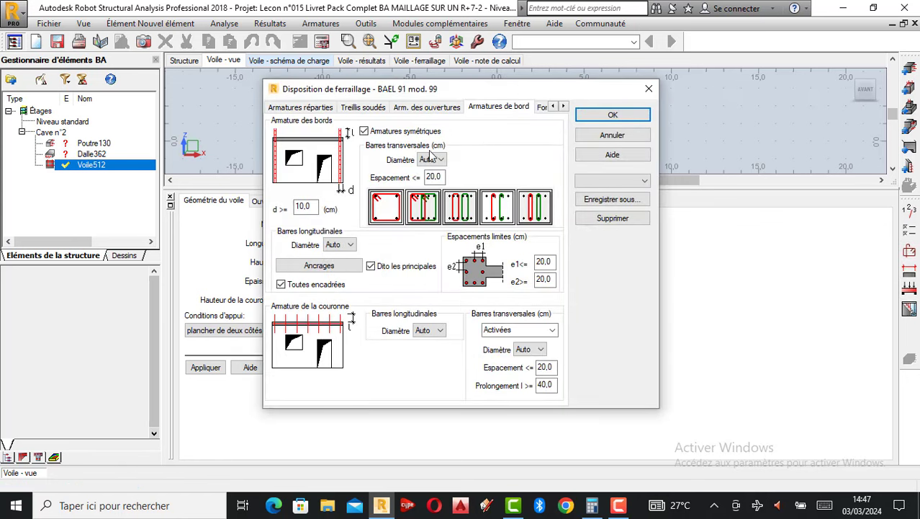
{"action": "left_click", "coordinate": [545, 279]}
{"action": "mouse_move", "coordinate": [547, 278]}
{"action": "left_mouse_down"}
{"action": "mouse_move", "coordinate": [531, 281]}
{"action": "mouse_move", "coordinate": [549, 262]}
{"action": "left_mouse_up"}
{"action": "type", "text": "25"}
{"action": "left_click", "coordinate": [545, 262]}
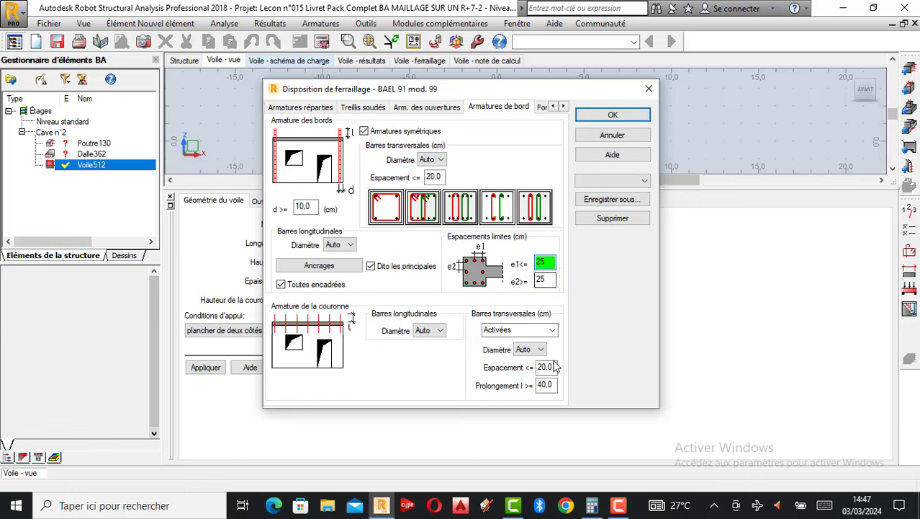
{"action": "left_click_drag", "start_coordinate": [551, 367], "coordinate": [534, 368]}
{"action": "type", "text": "15"}
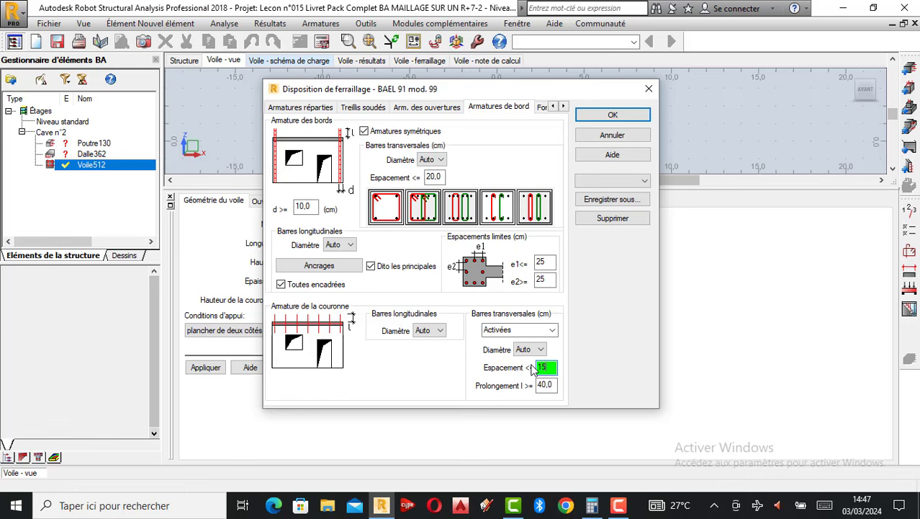
{"action": "left_click", "coordinate": [612, 116]}
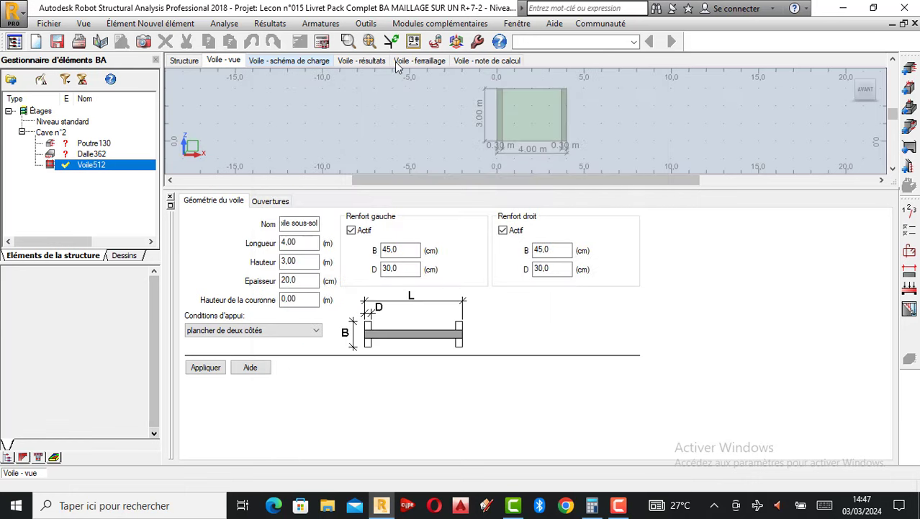
Step: Recalculate Voile512 with drawings generated, dismiss the calculation errors and view the updated first execution drawing
{"action": "left_click", "coordinate": [322, 41]}
{"action": "left_click", "coordinate": [376, 259]}
{"action": "left_click", "coordinate": [501, 313]}
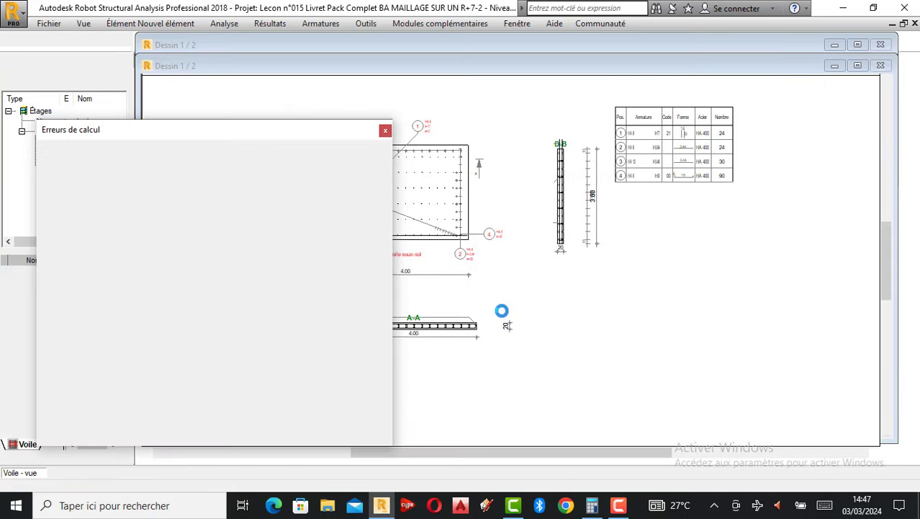
{"action": "left_click", "coordinate": [261, 437]}
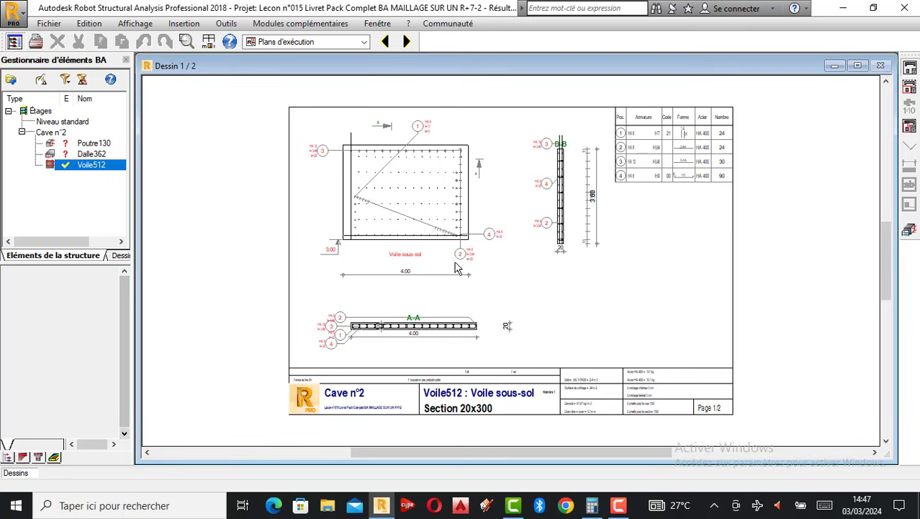
{"action": "scroll", "coordinate": [436, 254], "scroll_direction": "up", "scroll_amount": 2}
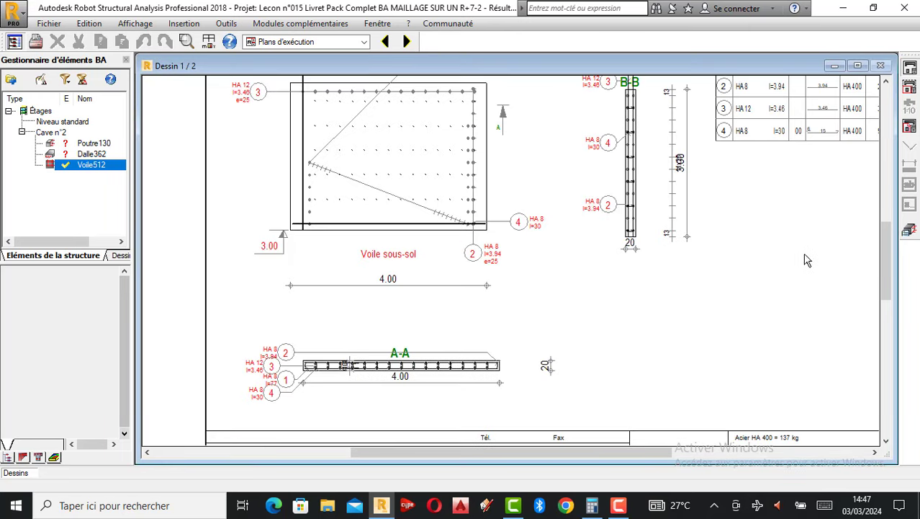
Step: Limit the edge reinforcement's transverse bar spacing to 25 cm, recalculate the wall with drawings and dismiss the calculation errors
{"action": "left_click", "coordinate": [915, 242]}
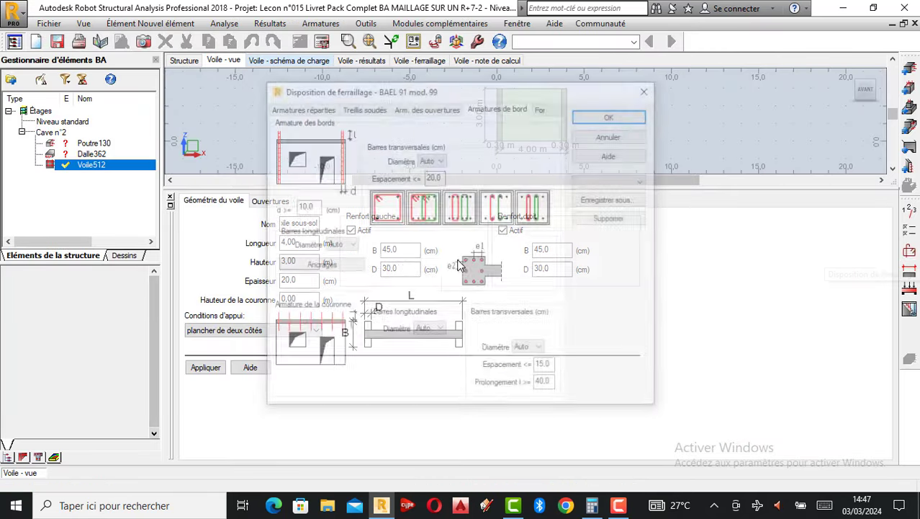
{"action": "double_click", "coordinate": [429, 176]}
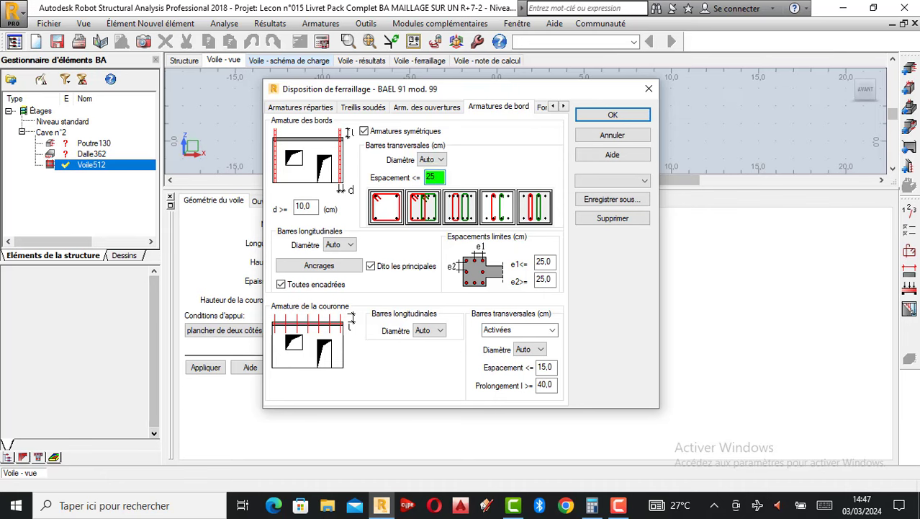
{"action": "left_click", "coordinate": [609, 113]}
{"action": "left_click", "coordinate": [323, 43]}
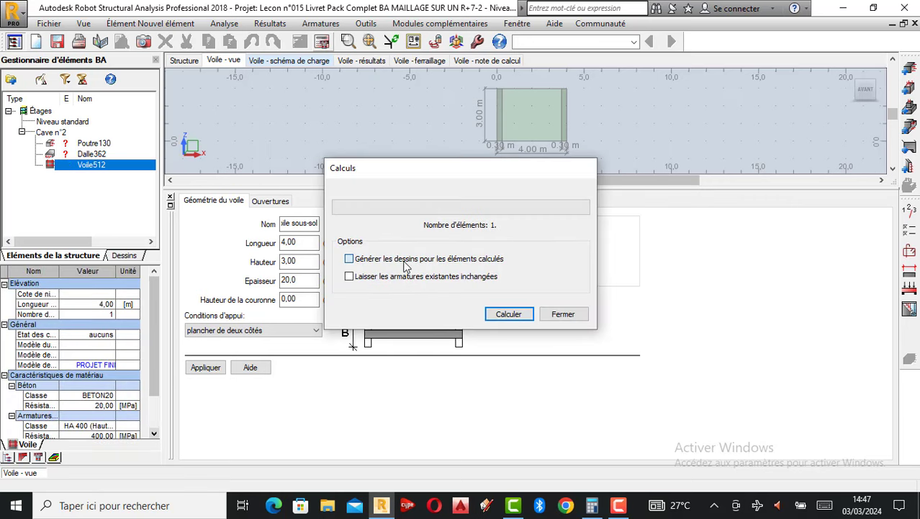
{"action": "left_click", "coordinate": [500, 316]}
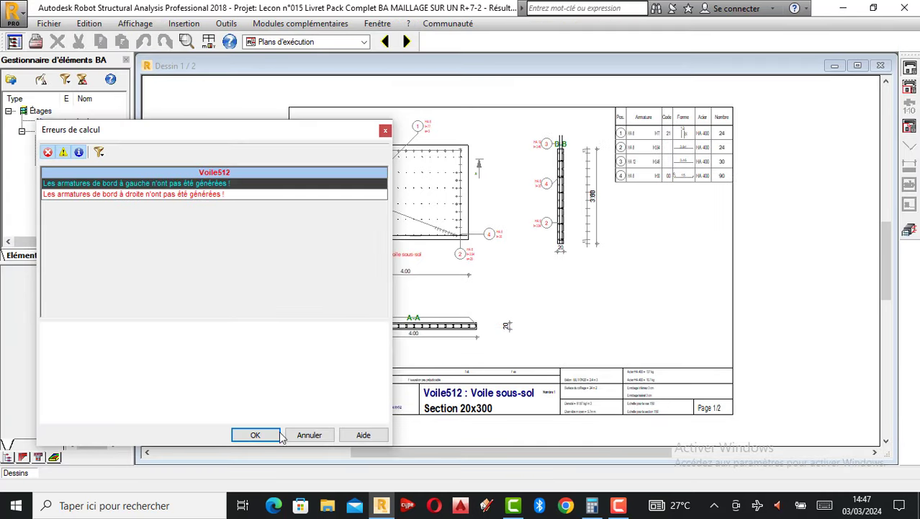
{"action": "left_click", "coordinate": [264, 439]}
Step: Return to the reinforcement pattern and set the minimum anchorage length of the horizontal distributed reinforcement to 25 cm
{"action": "left_click", "coordinate": [911, 236]}
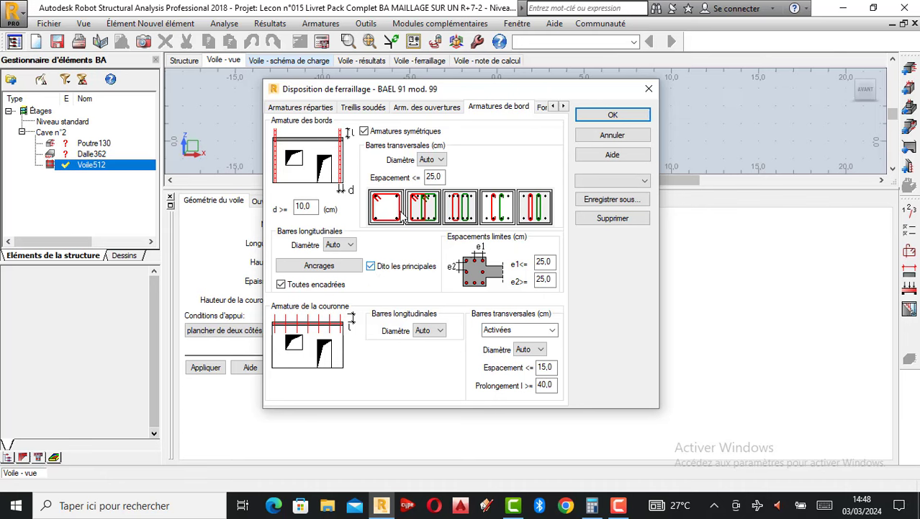
{"action": "left_click", "coordinate": [312, 108]}
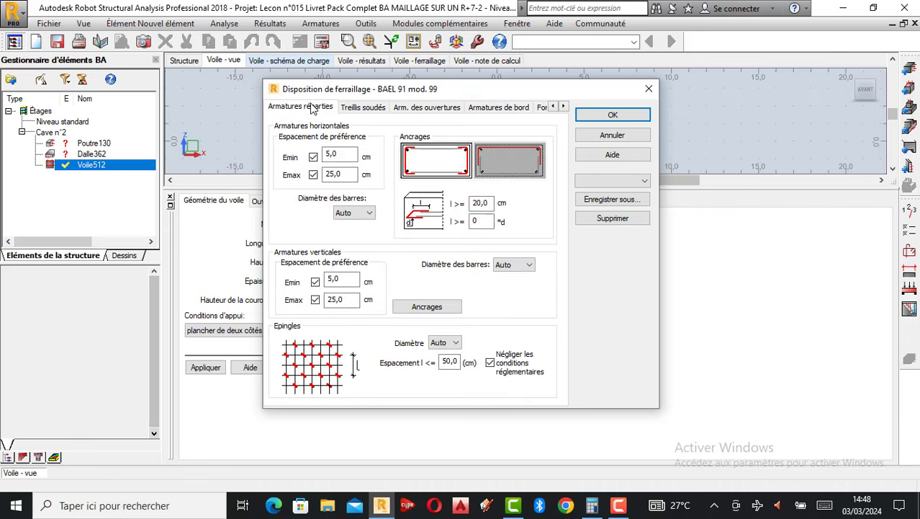
{"action": "double_click", "coordinate": [472, 204]}
{"action": "type", "text": "25"}
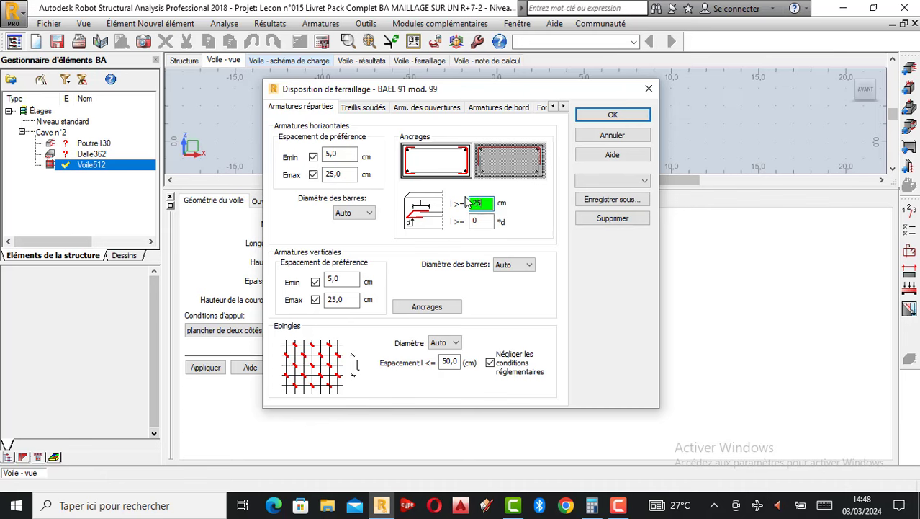